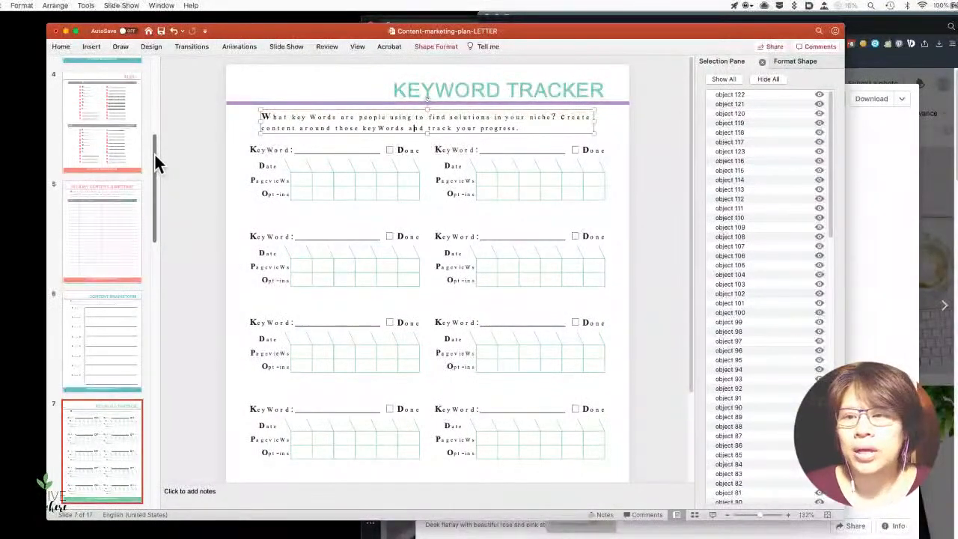
# Open the cover slide and delete its colourful geometric background picture
pyautogui.moveTo(155, 172); pyautogui.dragTo(155, 219)
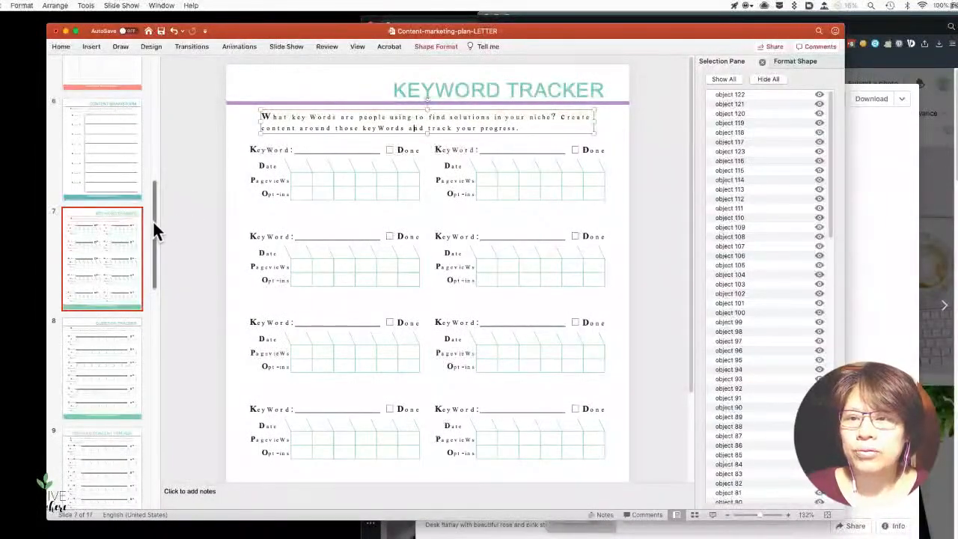
pyautogui.moveTo(152, 220); pyautogui.dragTo(160, 85)
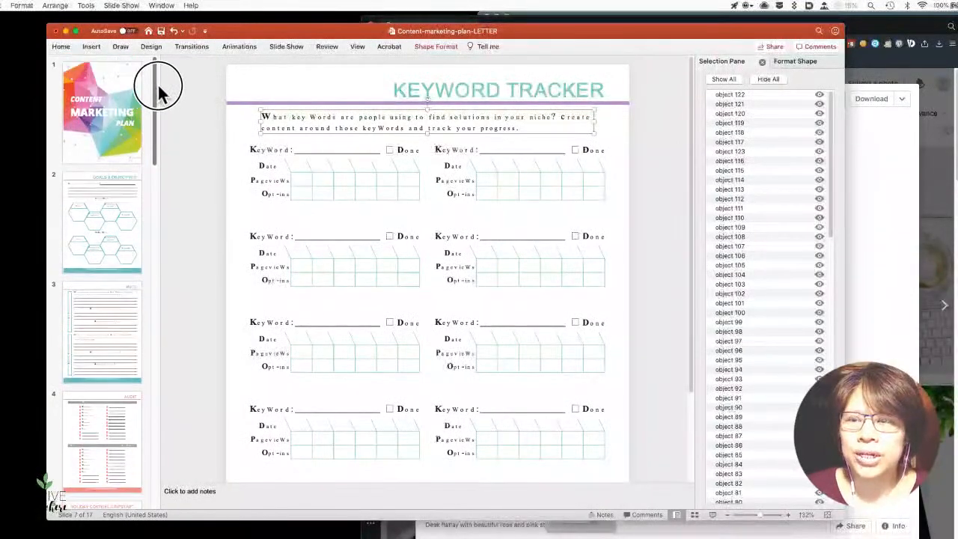
pyautogui.click(114, 89)
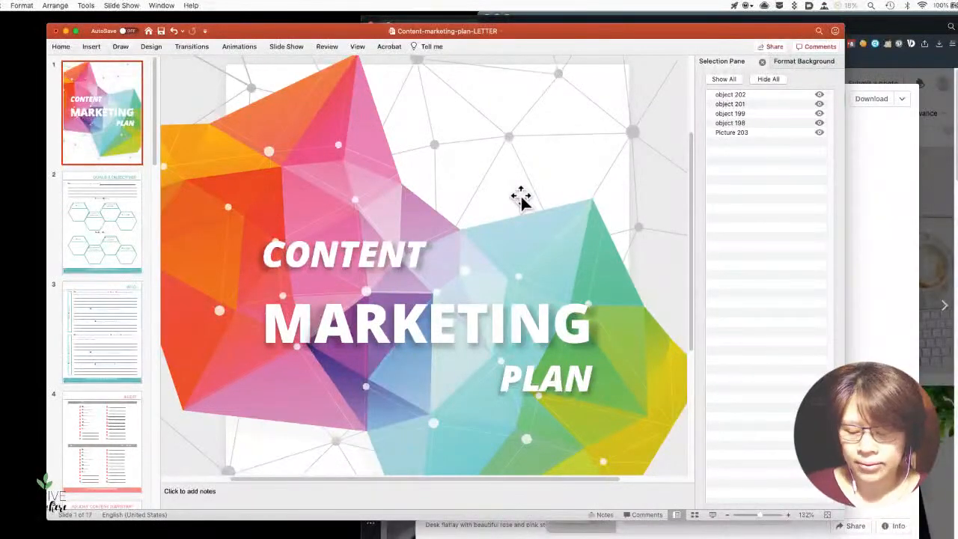
pyautogui.scroll(-3, 522, 200)
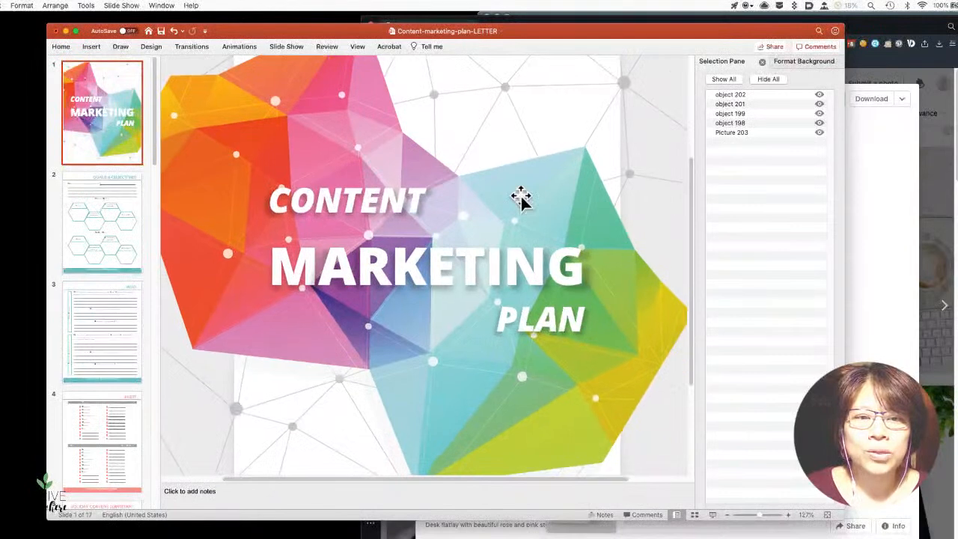
pyautogui.scroll(-5, 520, 198)
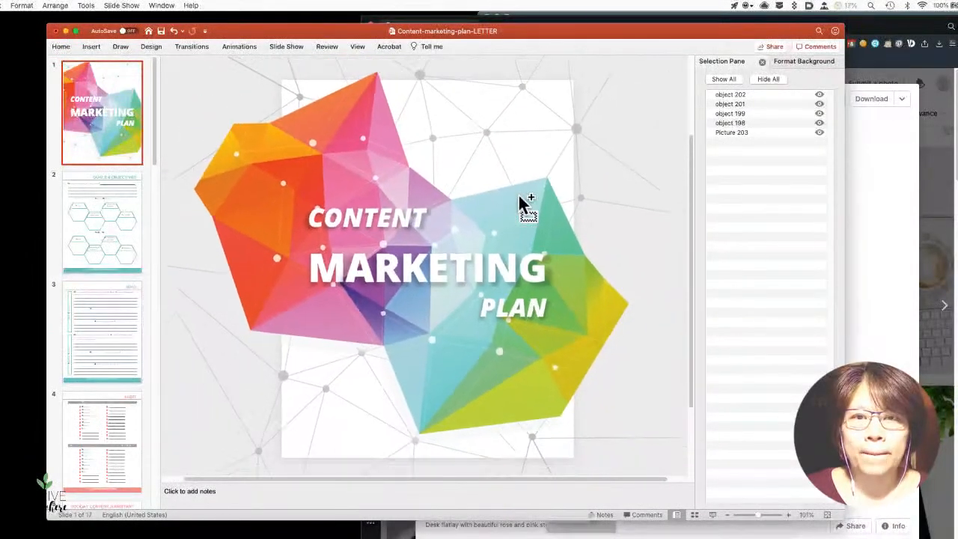
pyautogui.scroll(-2, 526, 205)
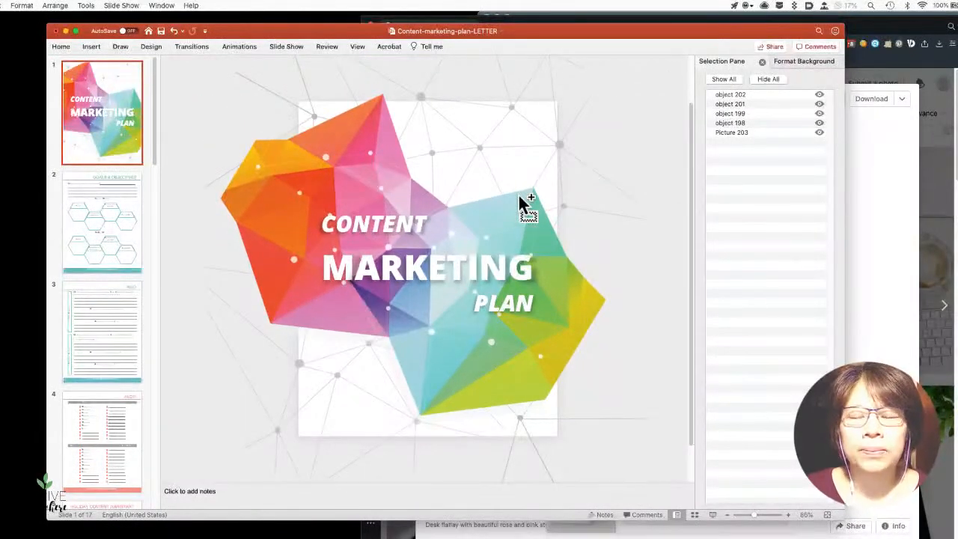
pyautogui.scroll(-1, 522, 199)
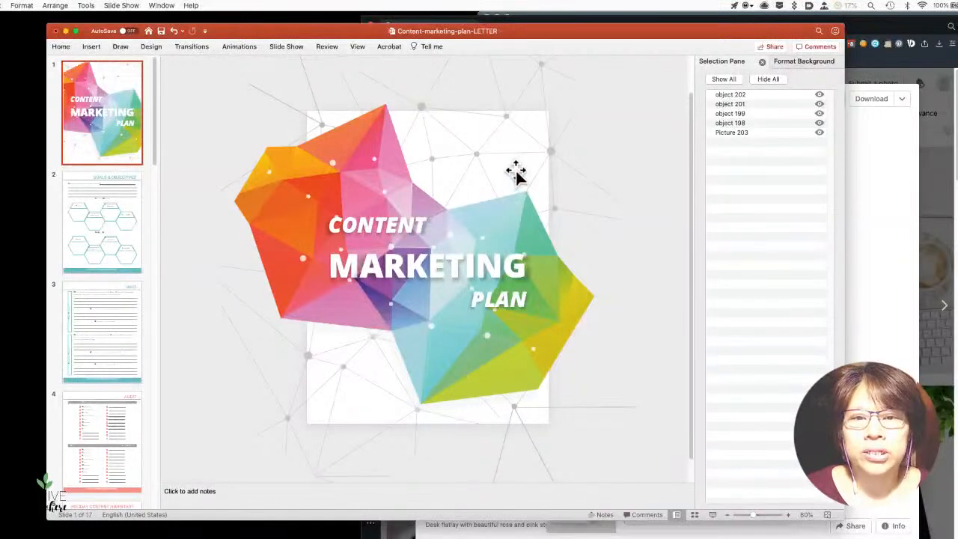
pyautogui.click(482, 178)
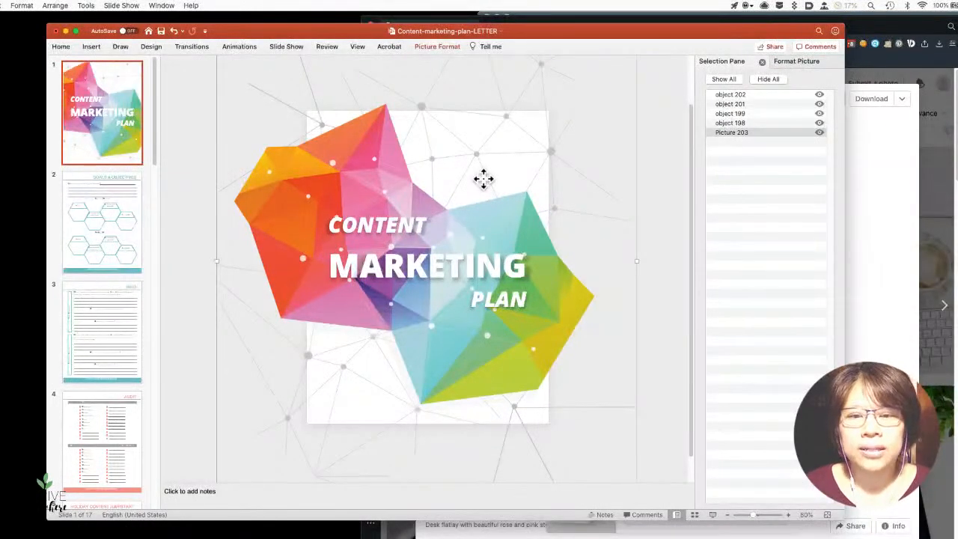
pyautogui.press('Delete')
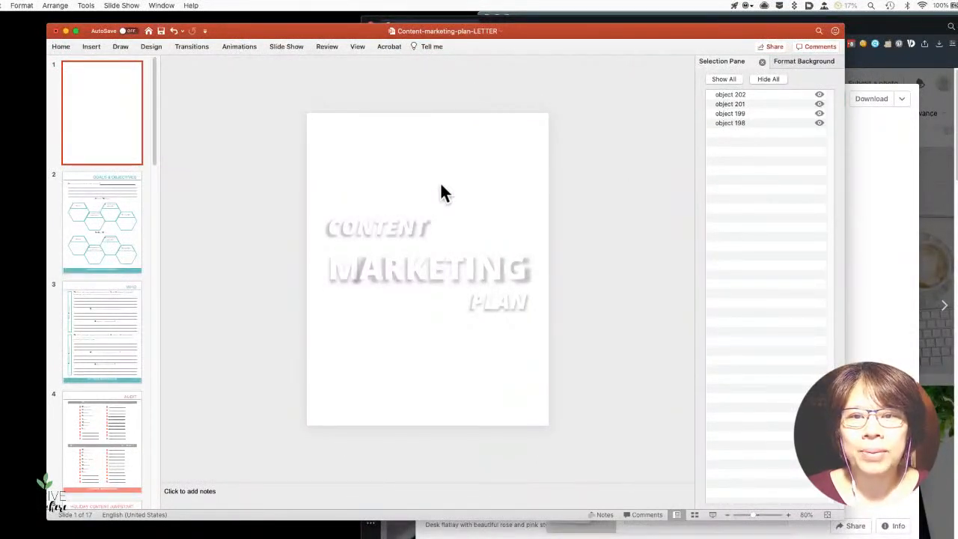
# Check that the CONTENT, MARKETING and PLAN titles on the cover are separate text boxes, leaving nothing selected
pyautogui.click(378, 233)
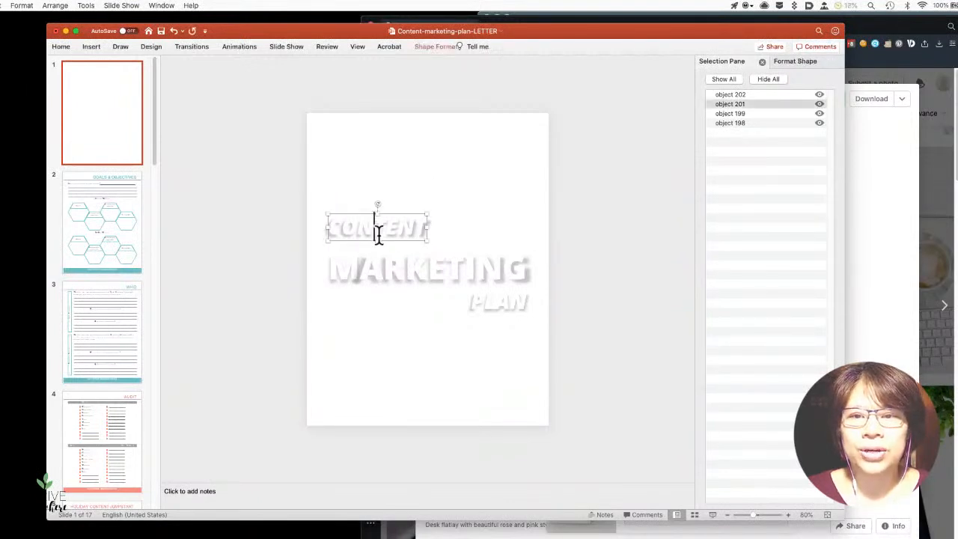
pyautogui.click(388, 272)
pyautogui.click(509, 301)
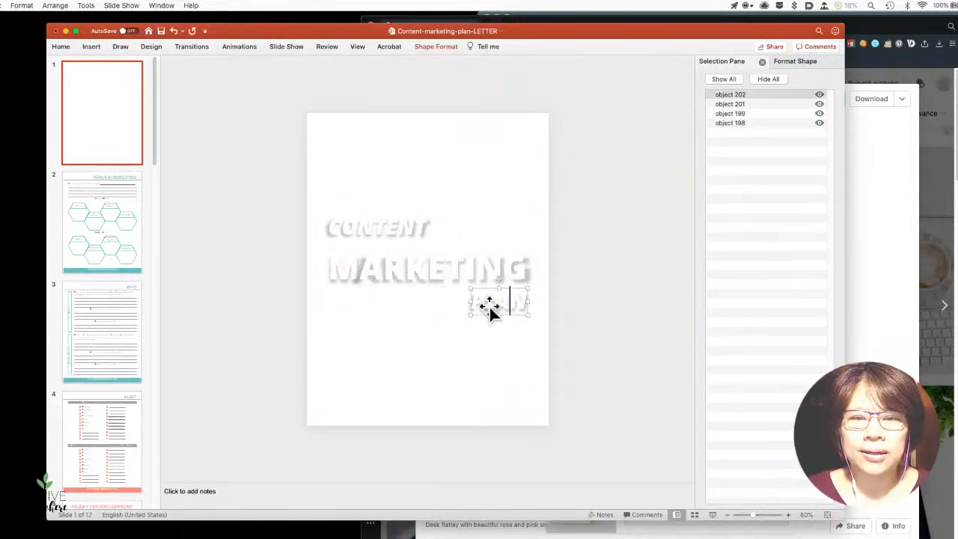
pyautogui.click(498, 262)
pyautogui.click(490, 191)
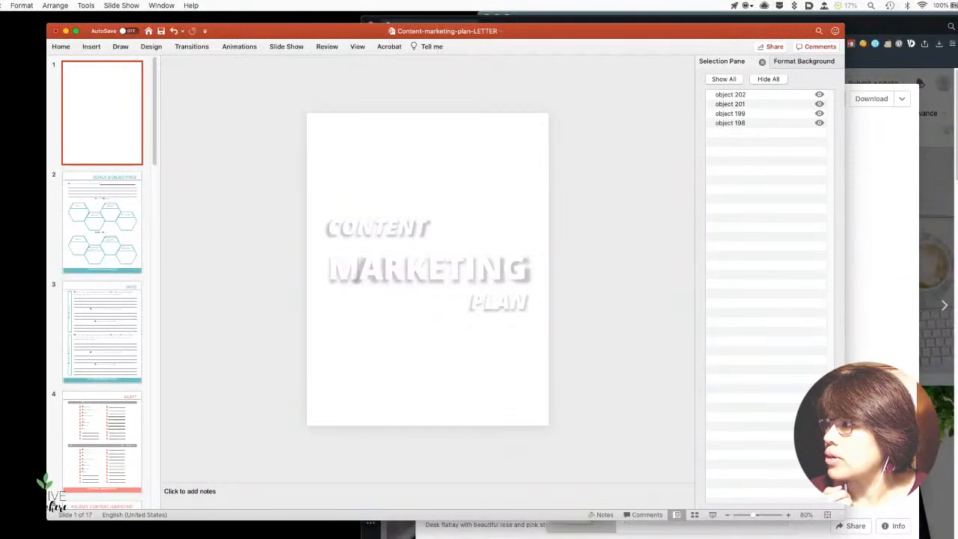
# Insert the Unsplash desk flatlay JPEG from the Demo folder in the file manager onto the cover slide
pyautogui.moveTo(0, 52); pyautogui.dragTo(421, 105)
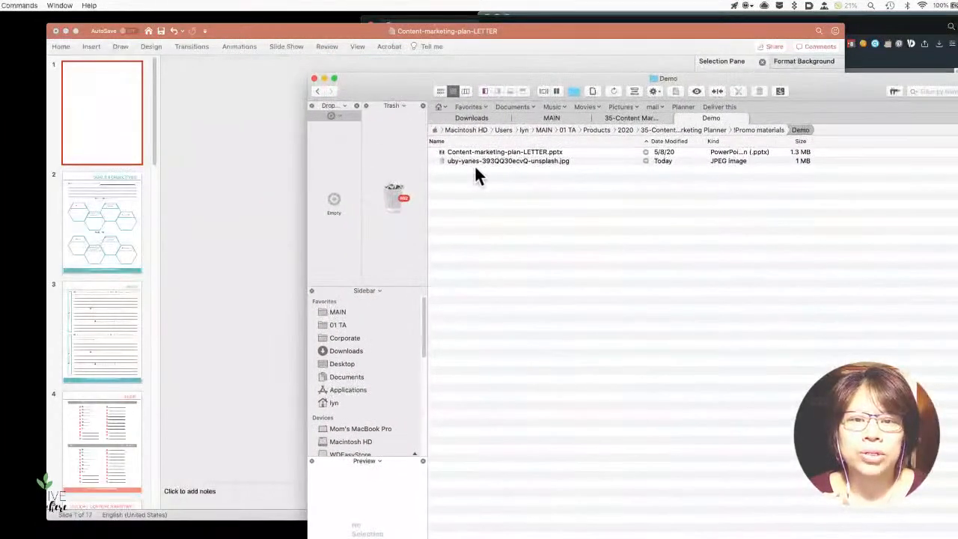
pyautogui.click(539, 161)
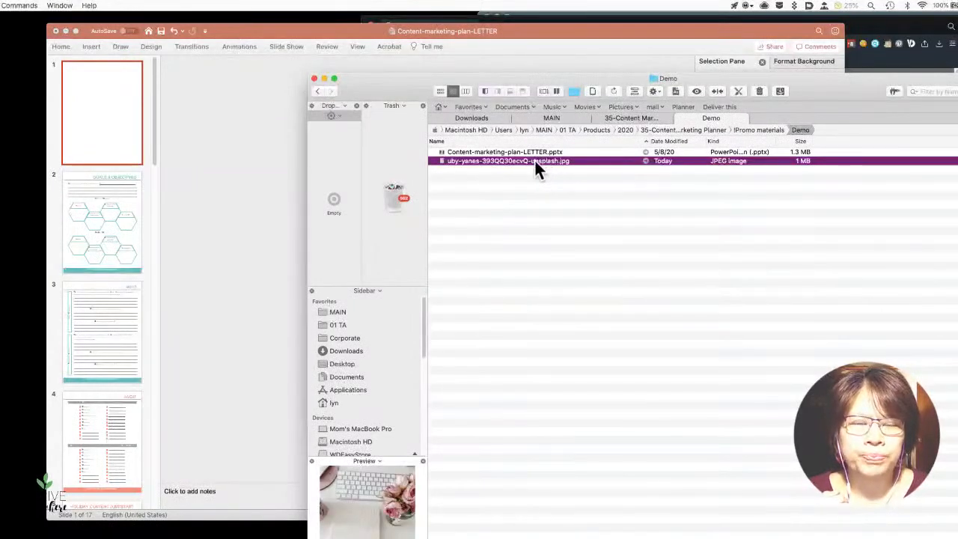
pyautogui.moveTo(849, 95); pyautogui.dragTo(0, 82)
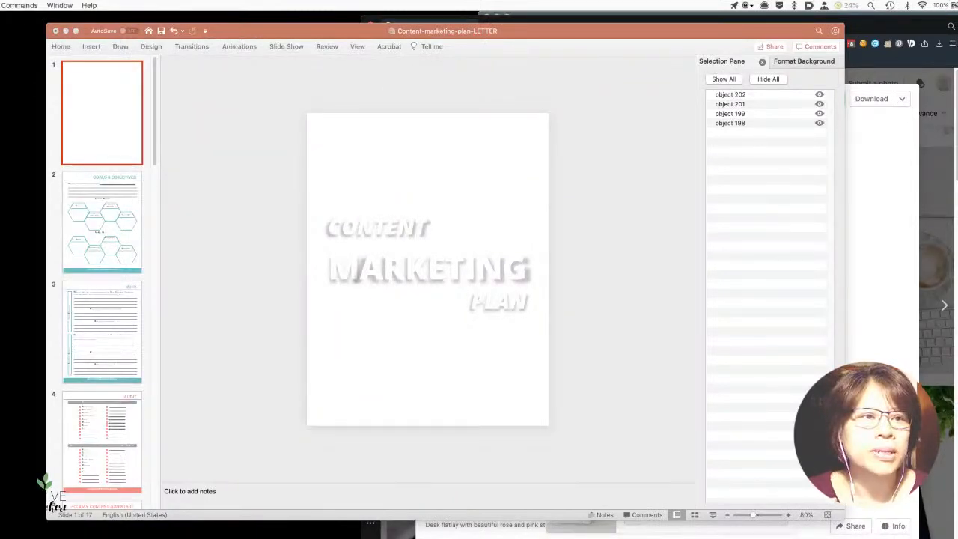
pyautogui.click(901, 28)
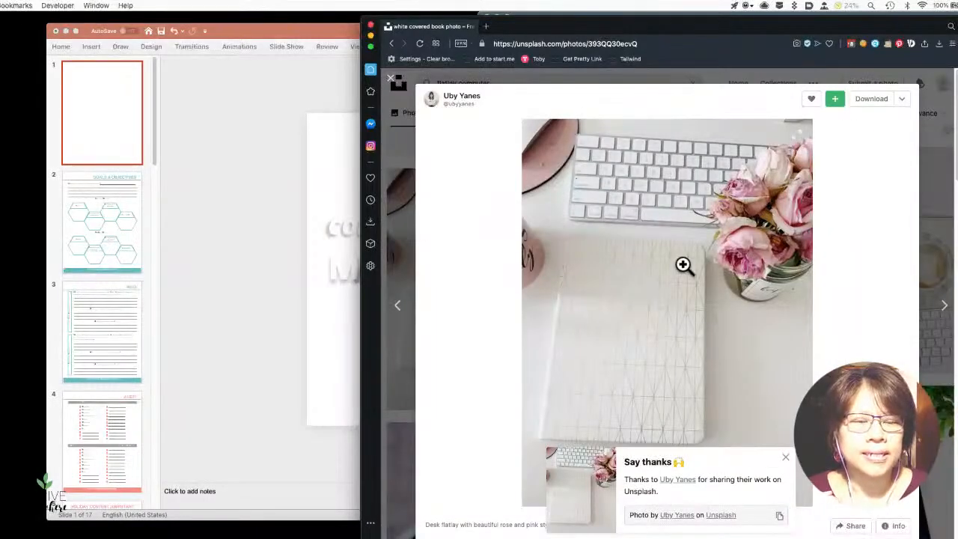
pyautogui.click(371, 35)
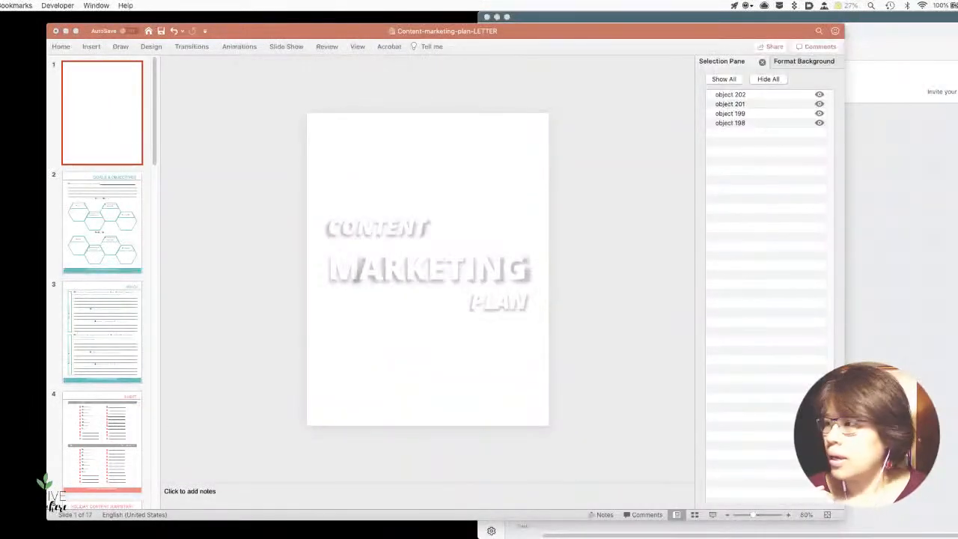
pyautogui.press('super+Tab')
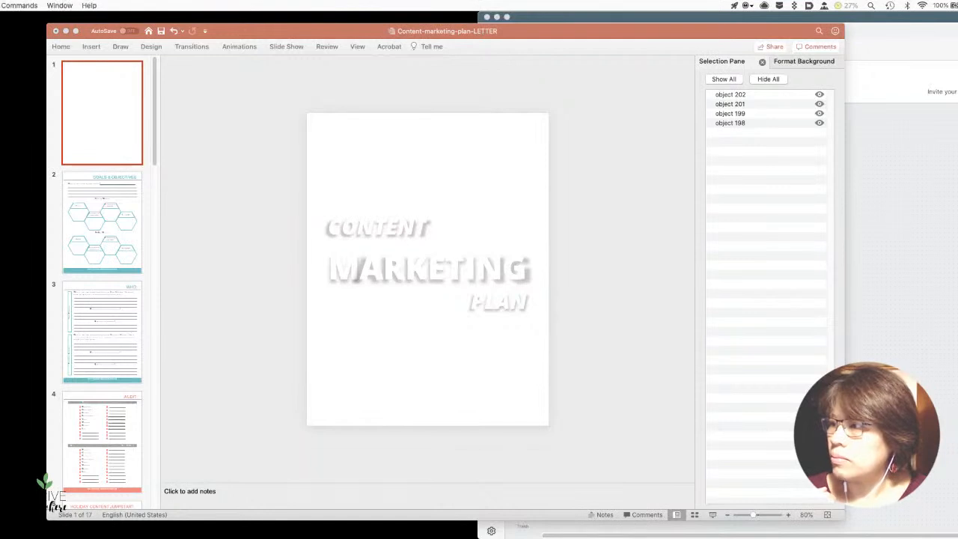
pyautogui.moveTo(70, 163); pyautogui.dragTo(420, 192)
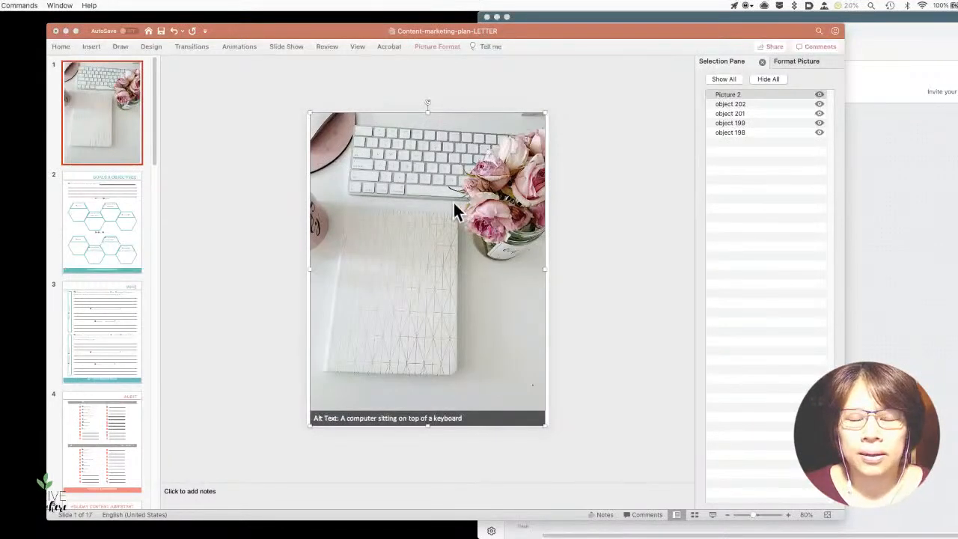
# Align the flatlay picture with the slide's left edge and enlarge it proportionally until it covers the whole page
pyautogui.moveTo(434, 188); pyautogui.dragTo(416, 183)
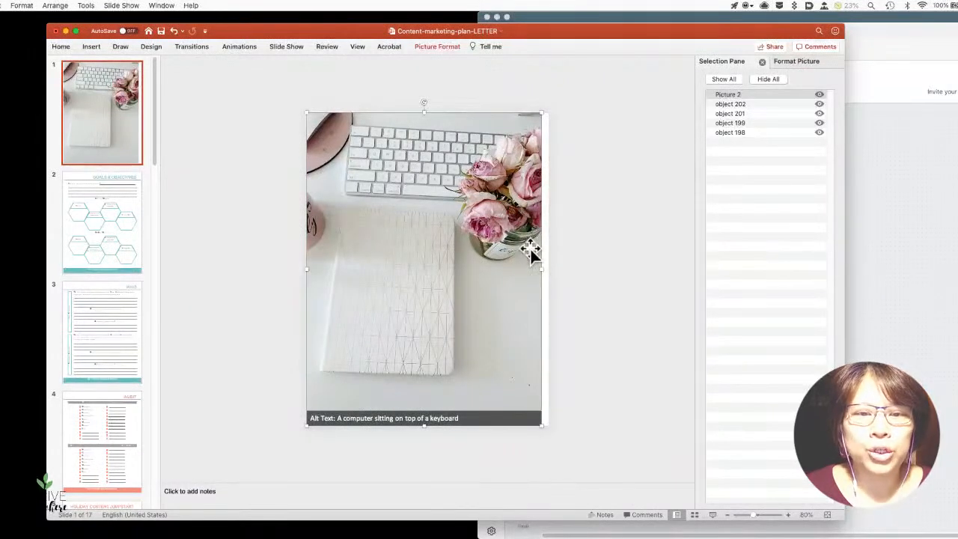
pyautogui.moveTo(541, 268); pyautogui.dragTo(548, 269)
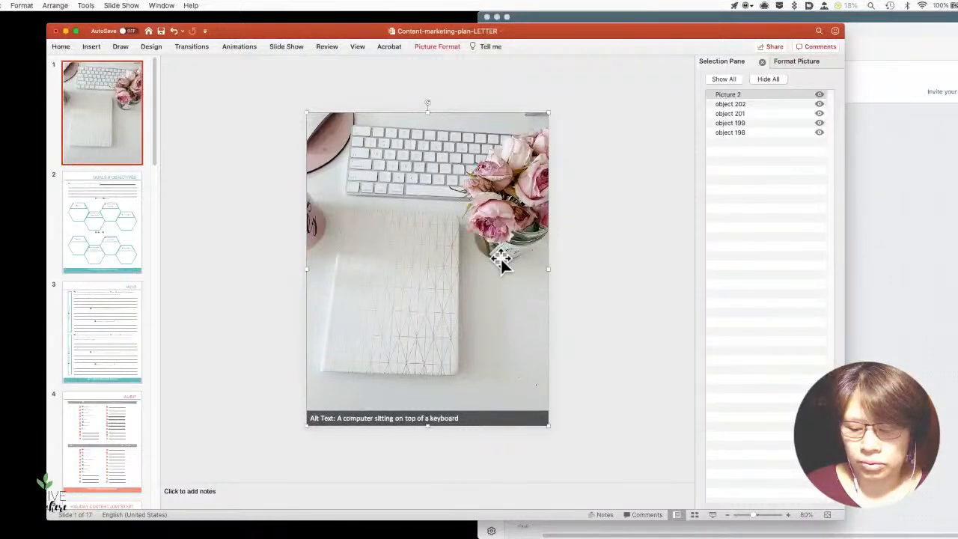
pyautogui.press('super+z')
pyautogui.moveTo(541, 113); pyautogui.dragTo(547, 107)
pyautogui.moveTo(524, 188)
pyautogui.mouseDown()
pyautogui.moveTo(519, 196)
pyautogui.moveTo(514, 188)
pyautogui.mouseUp()
pyautogui.click(610, 192)
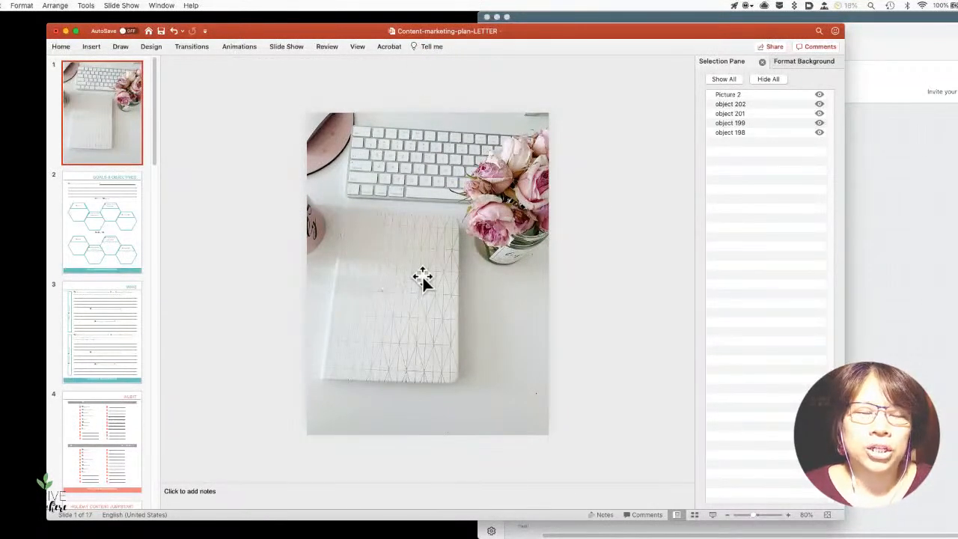
pyautogui.click(494, 127)
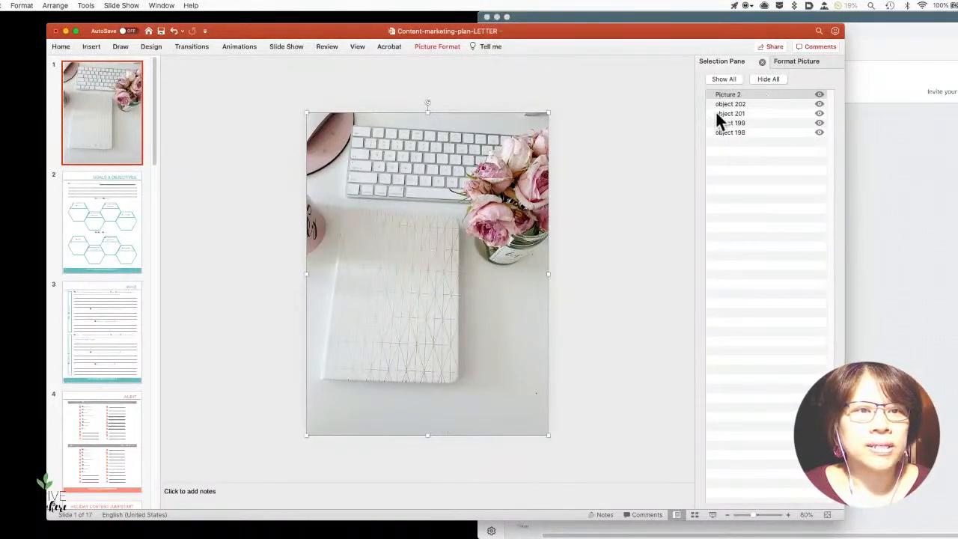
pyautogui.click(721, 61)
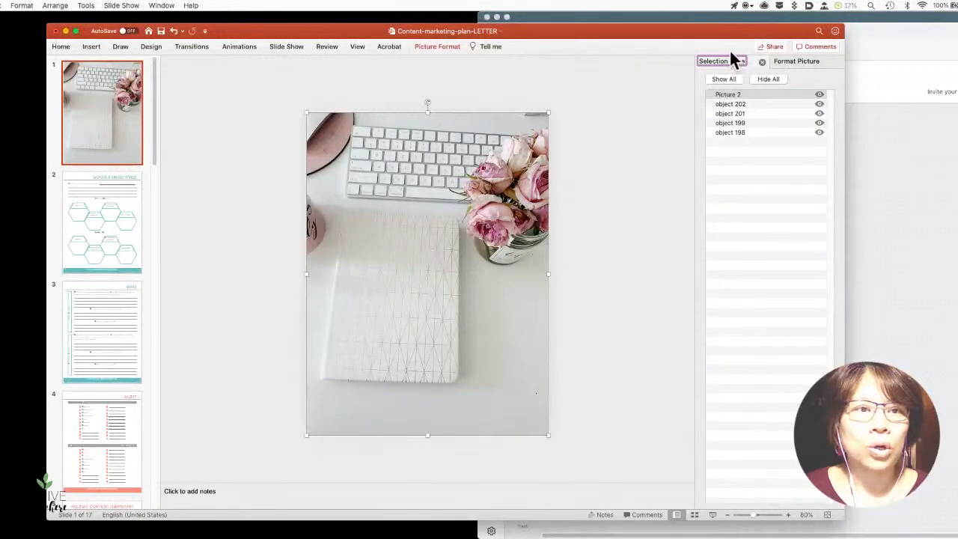
pyautogui.moveTo(580, 33); pyautogui.dragTo(576, 29)
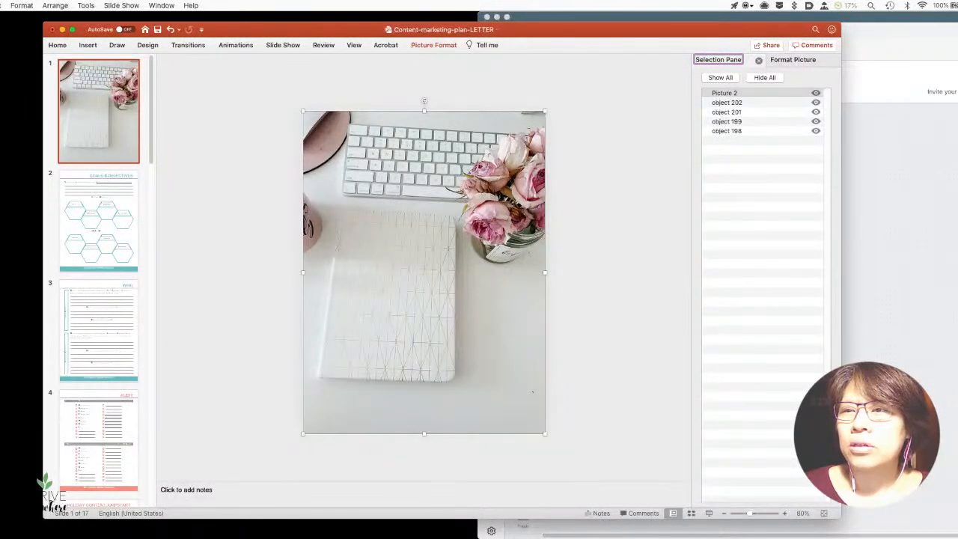
pyautogui.click(54, 6)
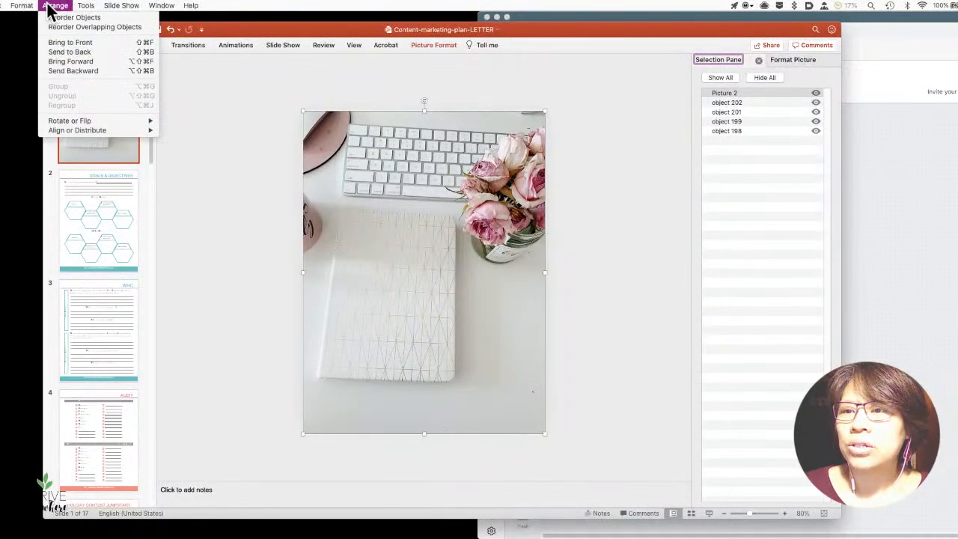
pyautogui.click(317, 80)
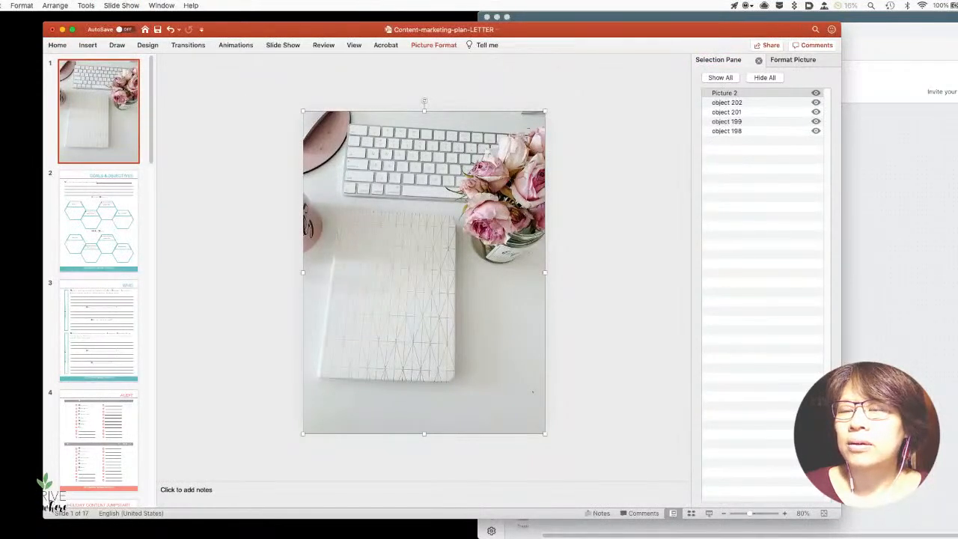
pyautogui.click(0, 5)
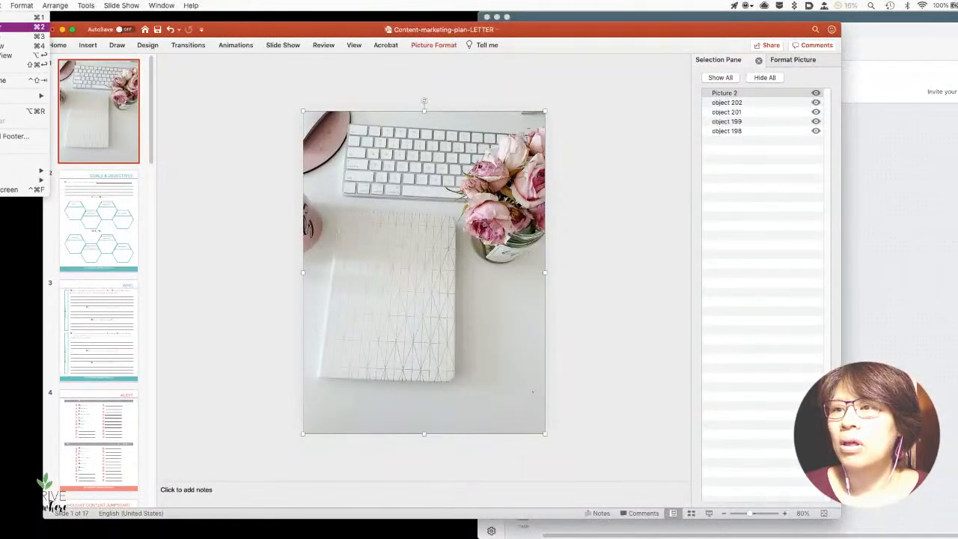
pyautogui.click(232, 122)
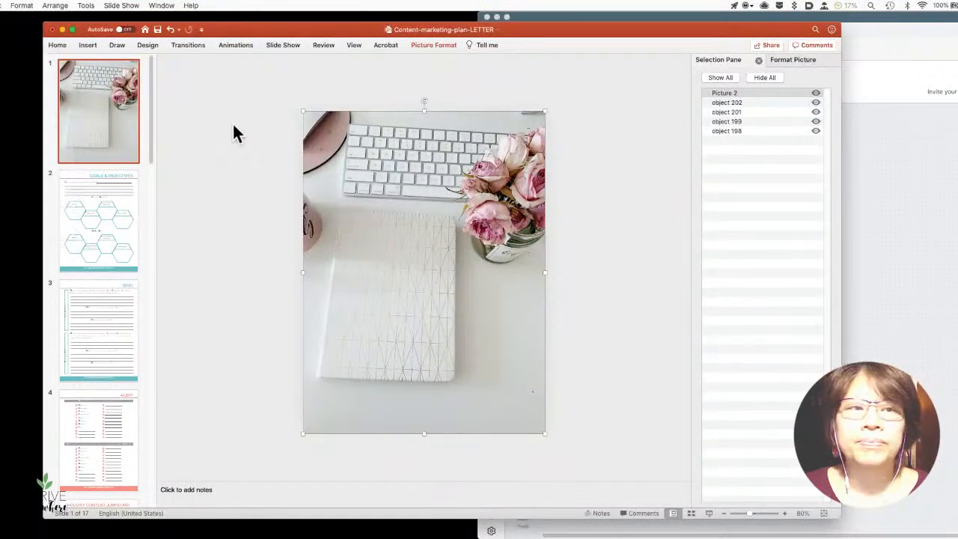
# Hide the Selection Pane and show it again
pyautogui.click(66, 46)
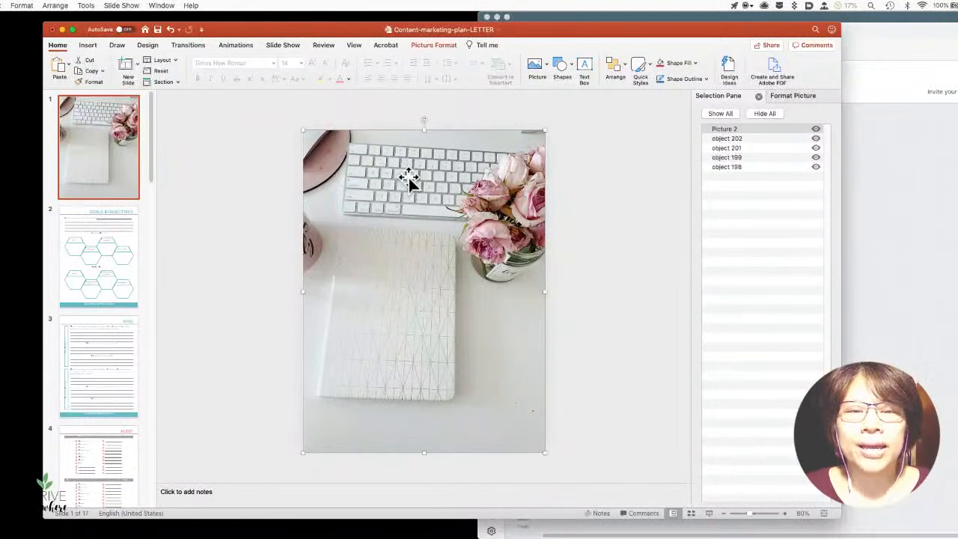
pyautogui.click(622, 66)
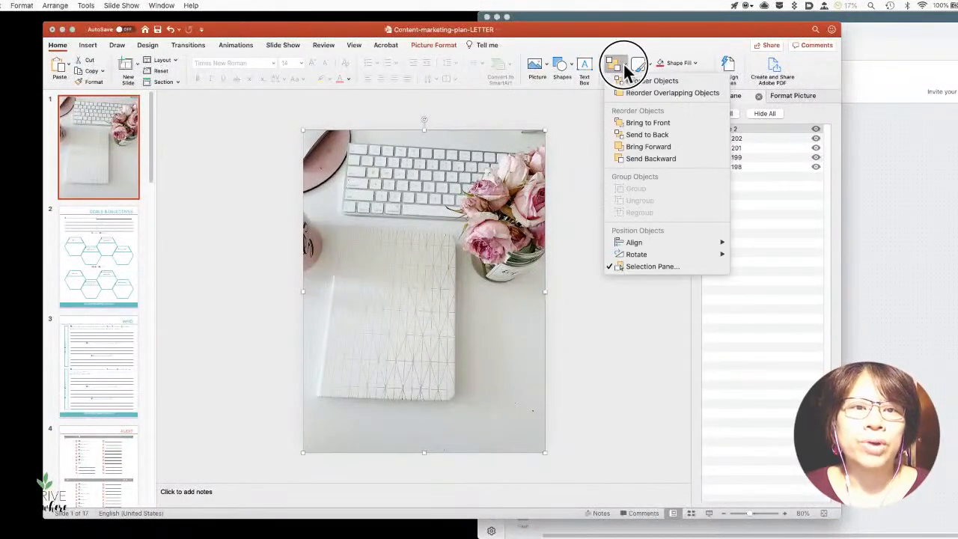
pyautogui.click(659, 269)
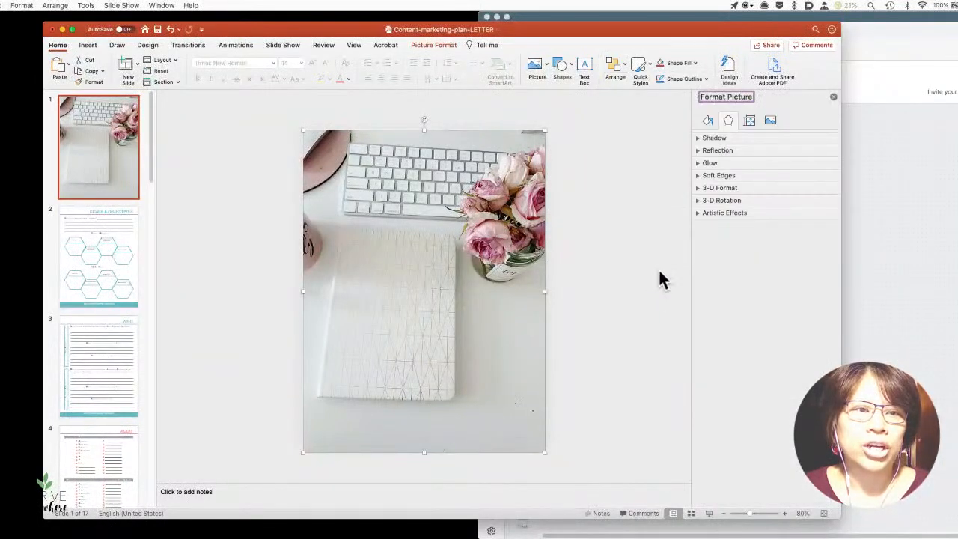
pyautogui.click(622, 62)
pyautogui.moveTo(629, 247)
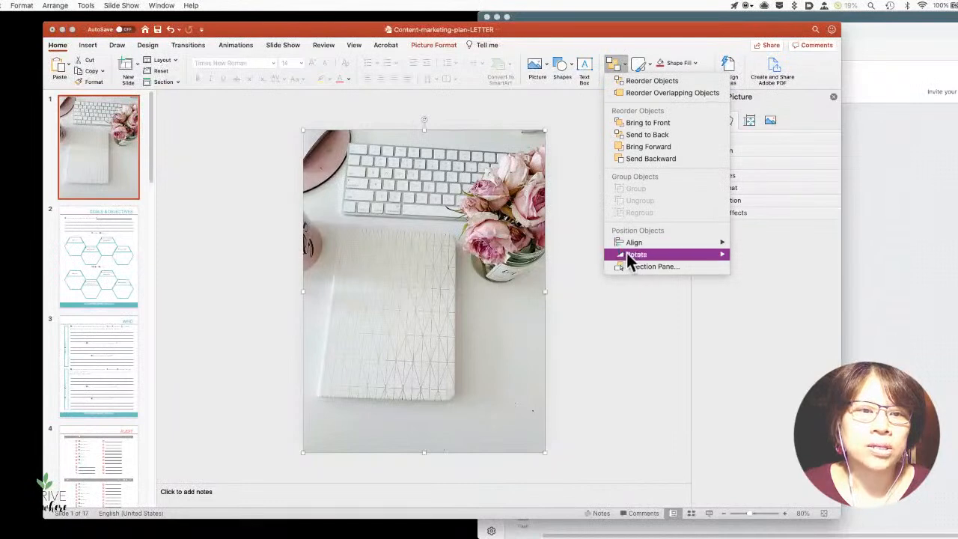
pyautogui.click(626, 266)
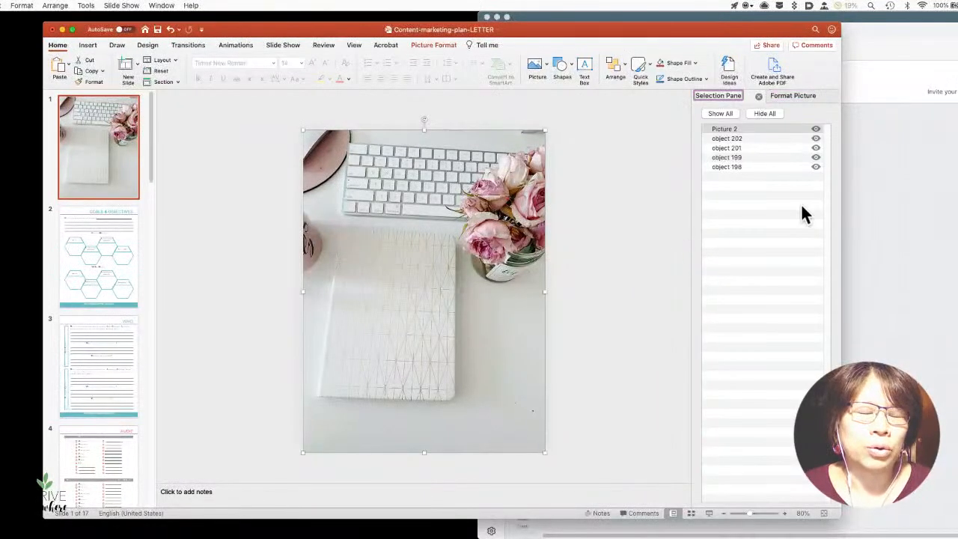
# Examine which cover-slide element each of object 202, 201, 199 and 198 in the object list corresponds to
pyautogui.click(751, 139)
pyautogui.click(751, 147)
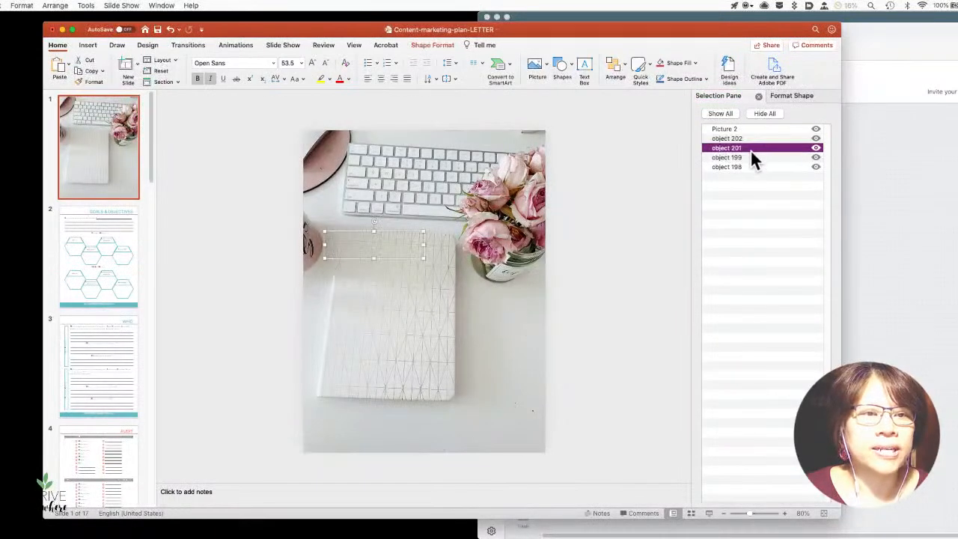
pyautogui.click(751, 157)
pyautogui.click(750, 165)
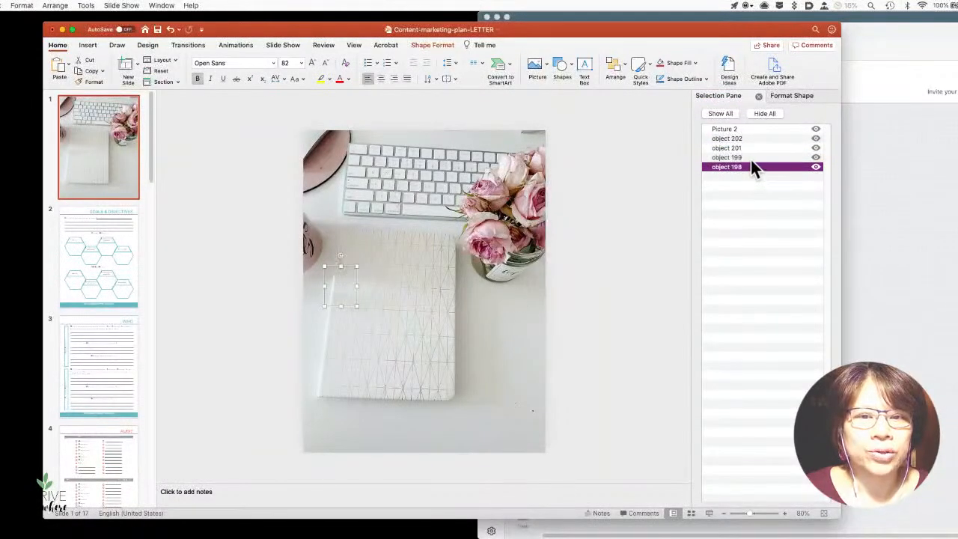
pyautogui.click(752, 157)
pyautogui.click(751, 148)
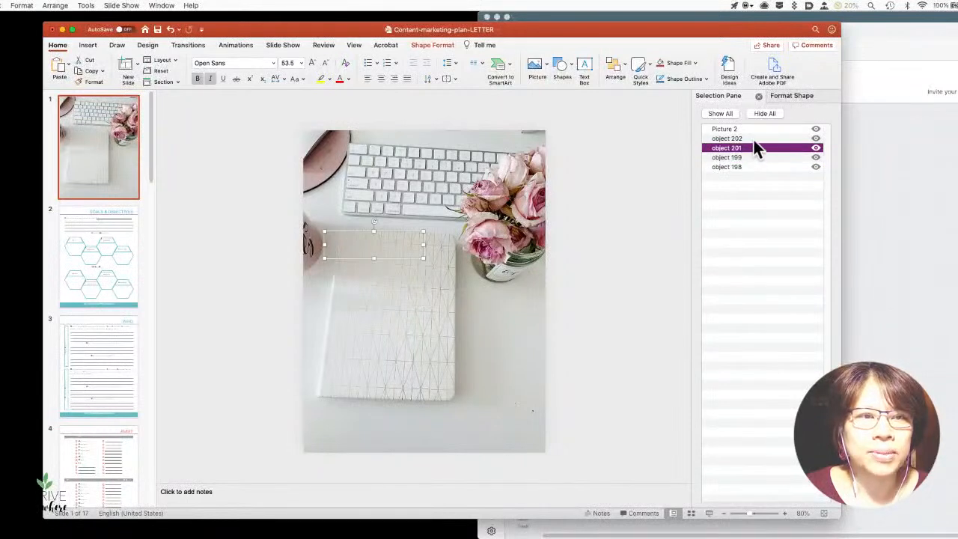
pyautogui.click(753, 139)
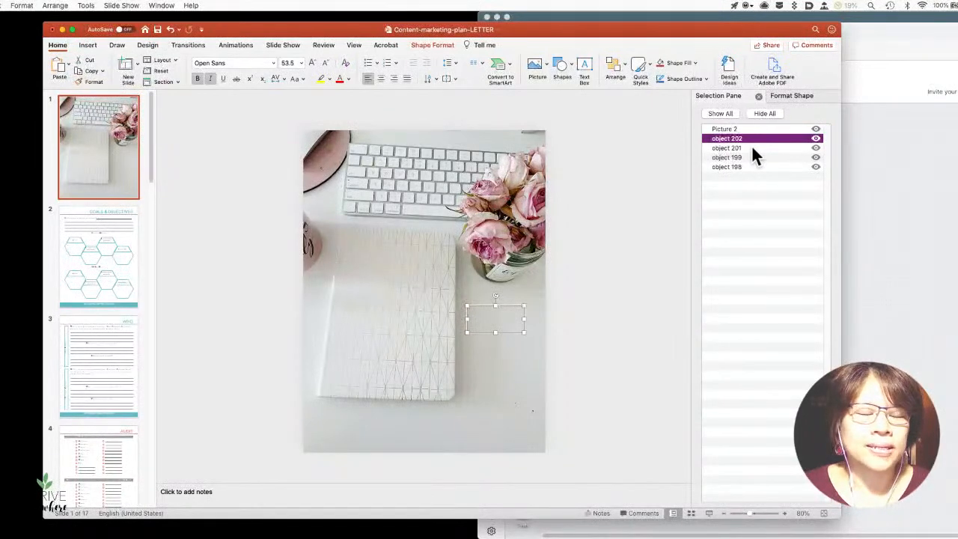
# Hide the flatlay picture, Picture 2, on the cover slide
pyautogui.click(817, 139)
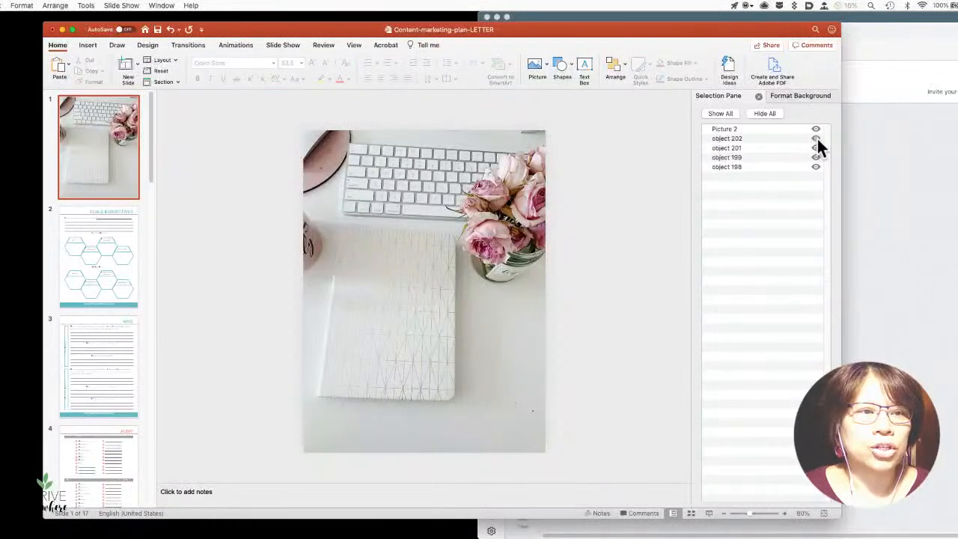
pyautogui.click(816, 129)
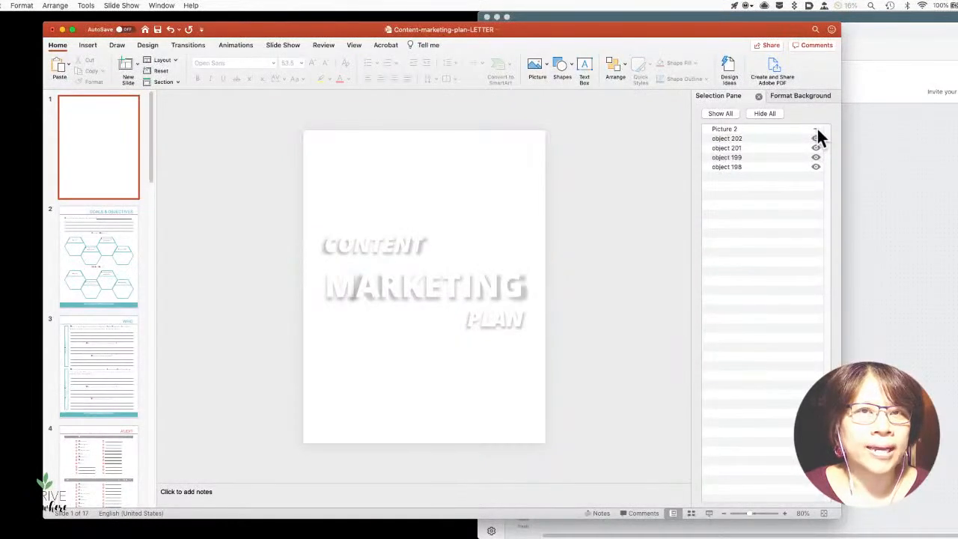
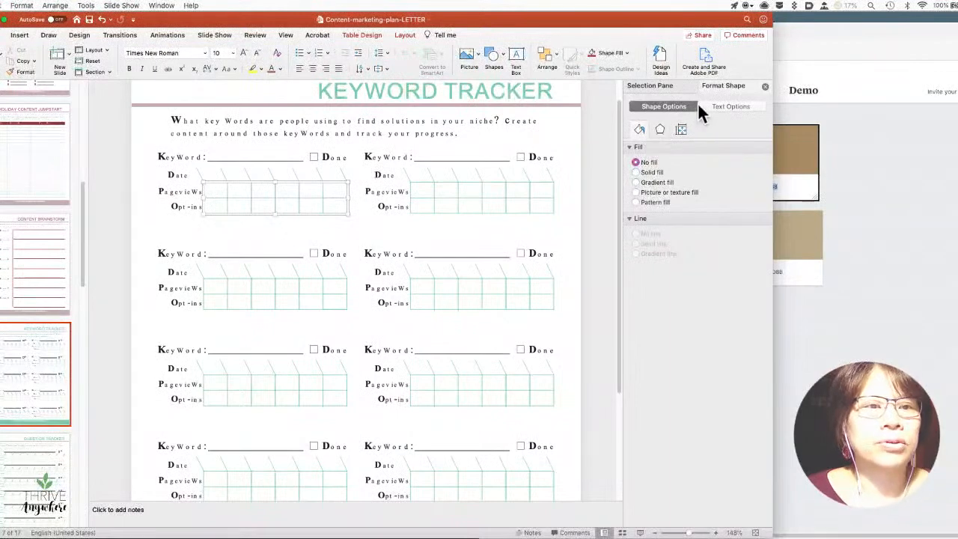
# Examine the slide's object list and the text fill, border and line style options for all cells of the first Keyword Tracker table
pyautogui.click(678, 87)
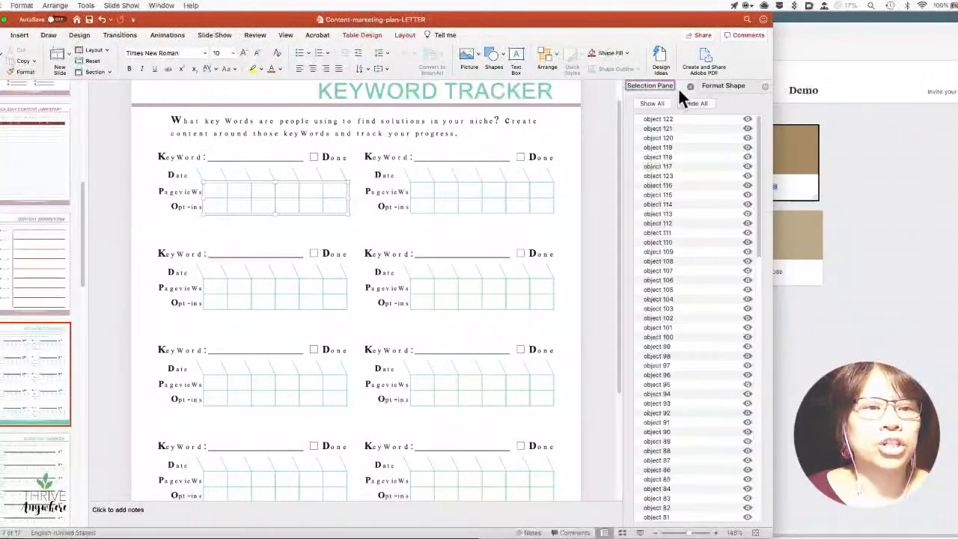
pyautogui.click(721, 86)
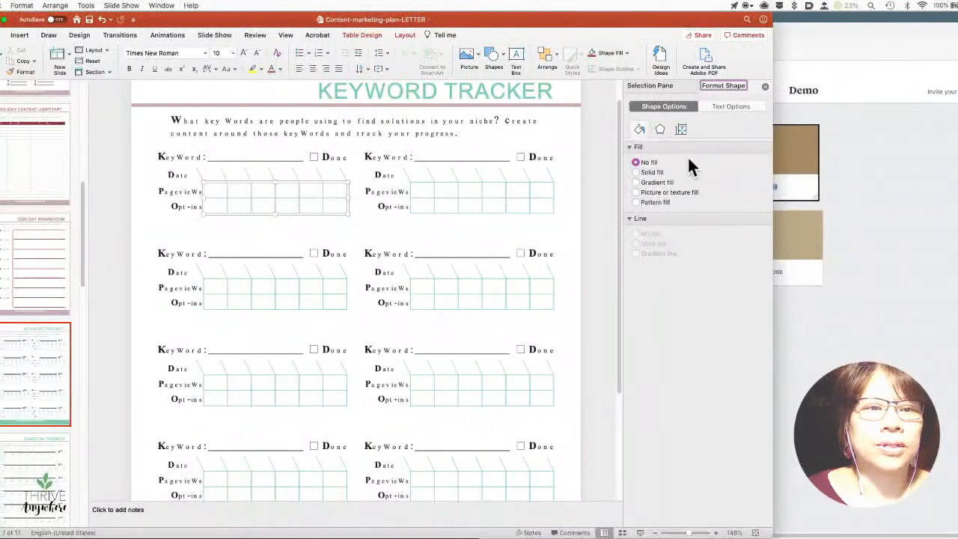
pyautogui.press('super+a')
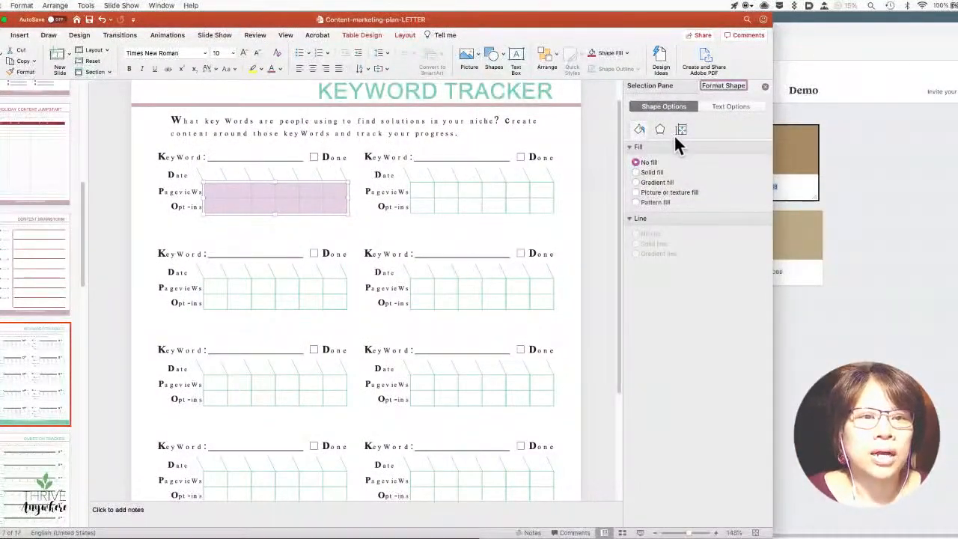
pyautogui.click(372, 36)
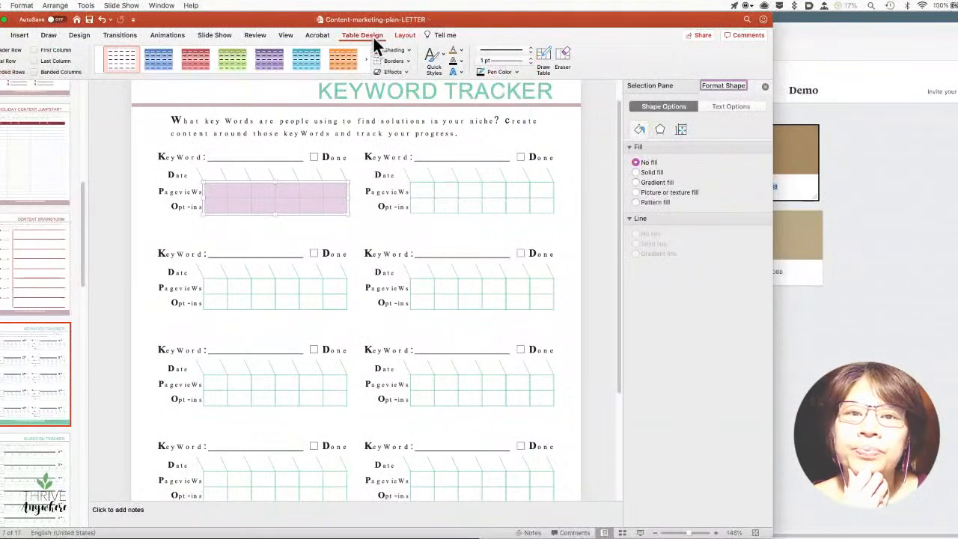
pyautogui.click(462, 52)
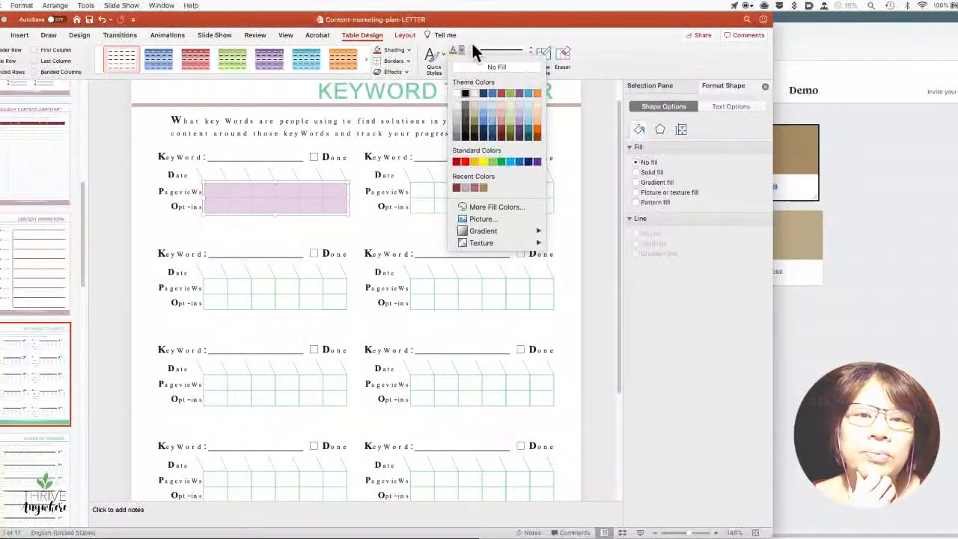
pyautogui.click(478, 40)
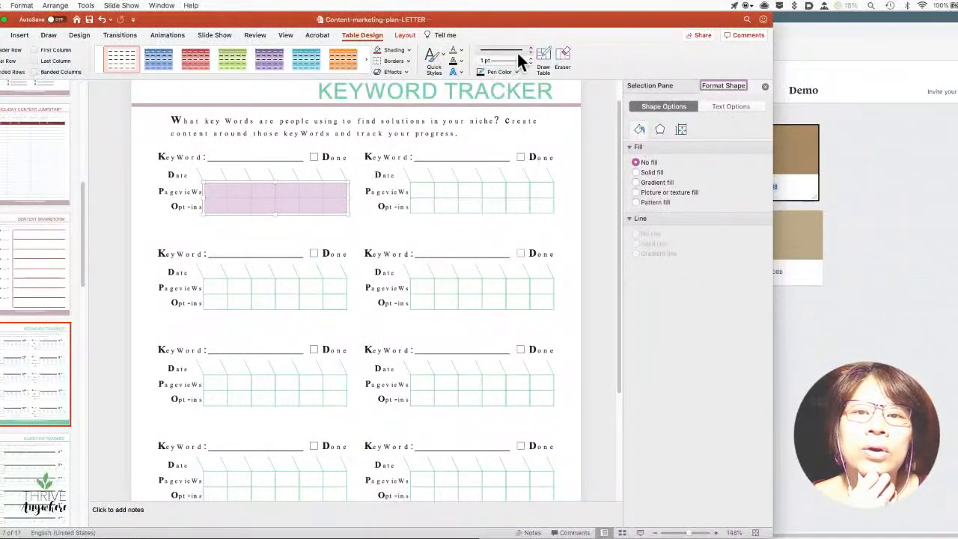
pyautogui.click(409, 60)
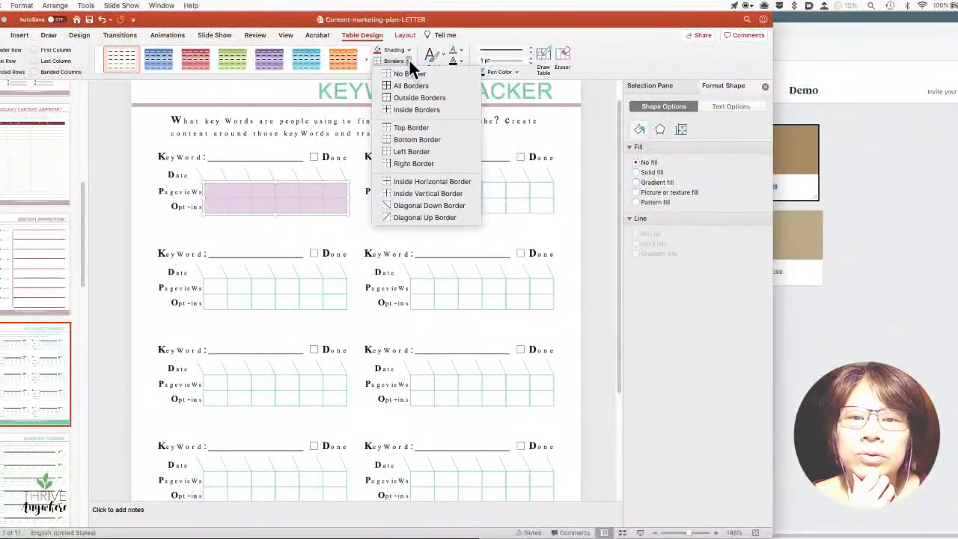
pyautogui.click(509, 36)
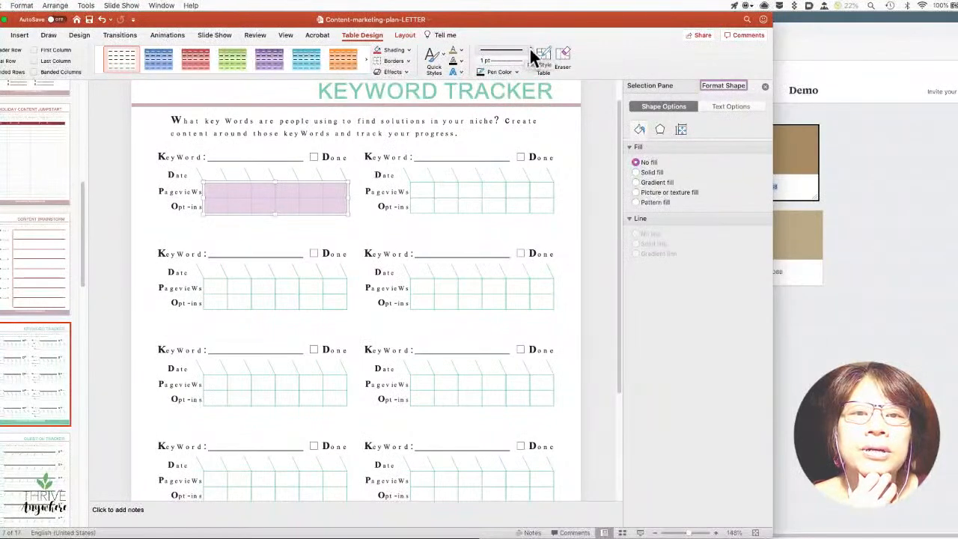
pyautogui.click(529, 48)
pyautogui.click(549, 27)
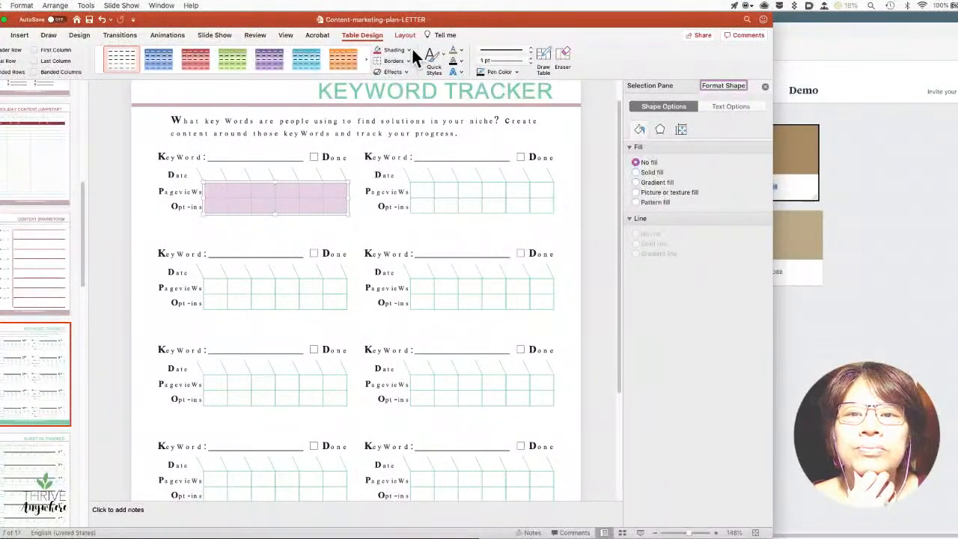
# Shade all cells of the first Keyword Tracker table with the recently used dark red, leaving the table deselected
pyautogui.click(410, 49)
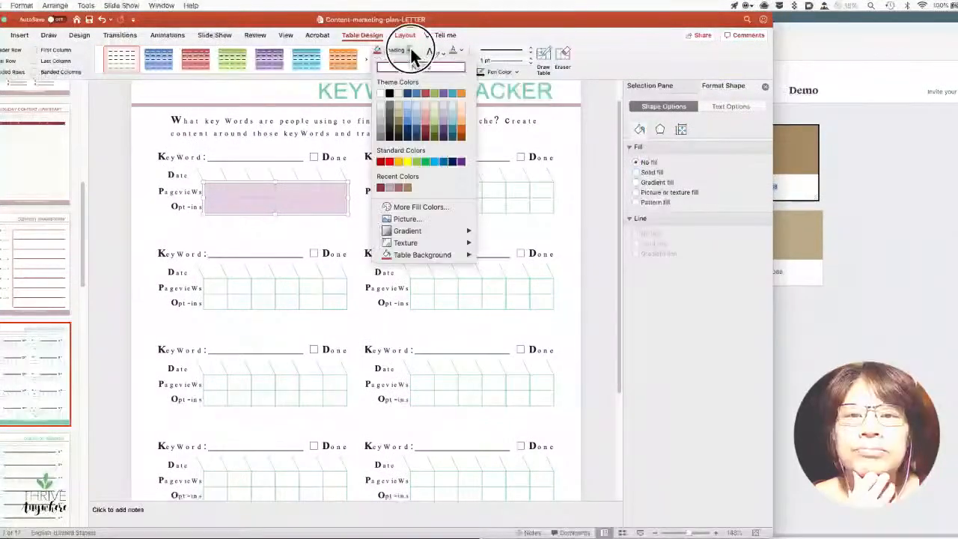
pyautogui.click(381, 188)
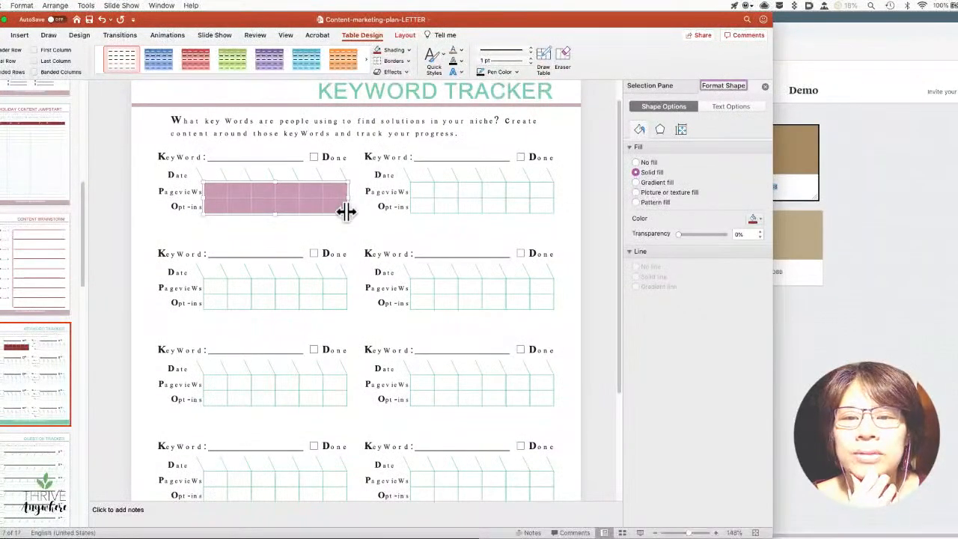
pyautogui.click(363, 215)
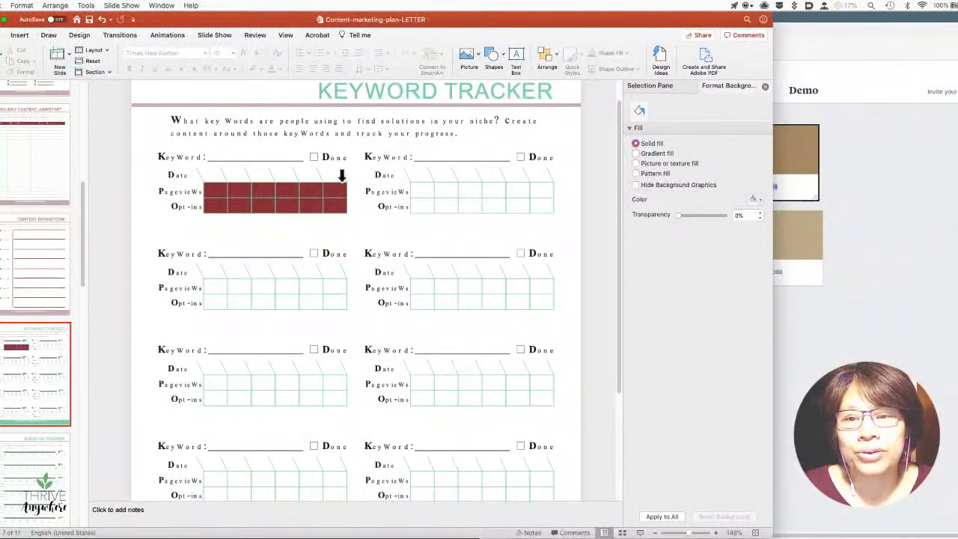
# Reselect all cells of the first Keyword Tracker table and set their text fill to No Fill
pyautogui.click(338, 187)
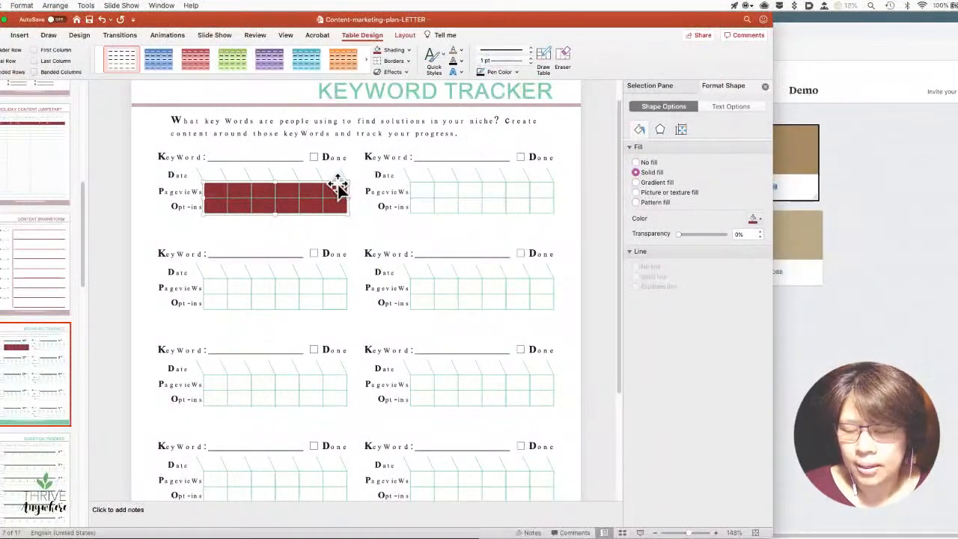
pyautogui.press('super+a')
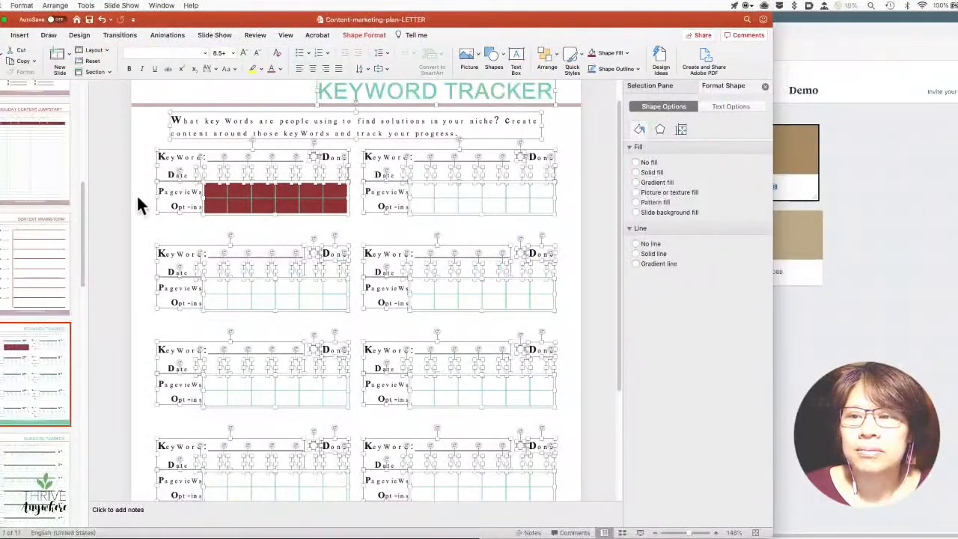
pyautogui.click(137, 196)
pyautogui.click(310, 188)
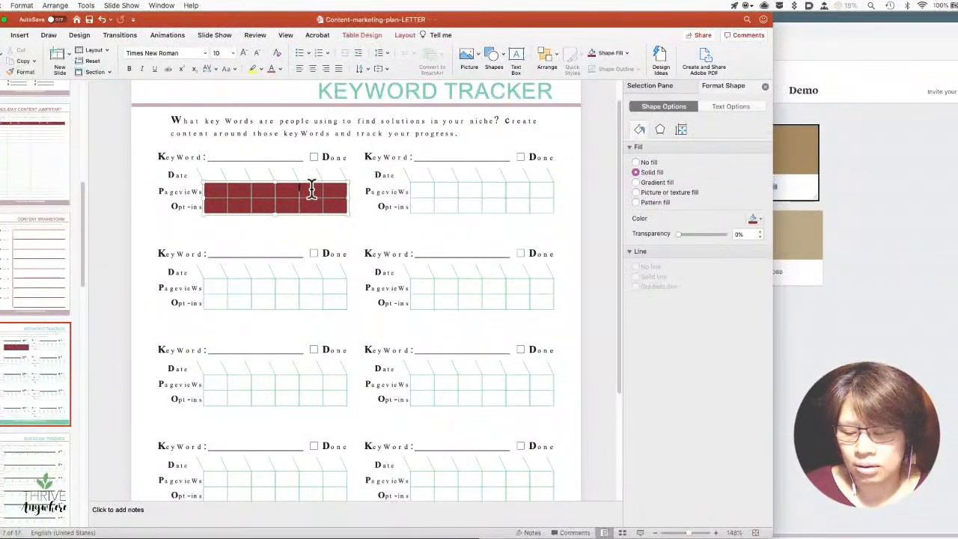
pyautogui.click(311, 191)
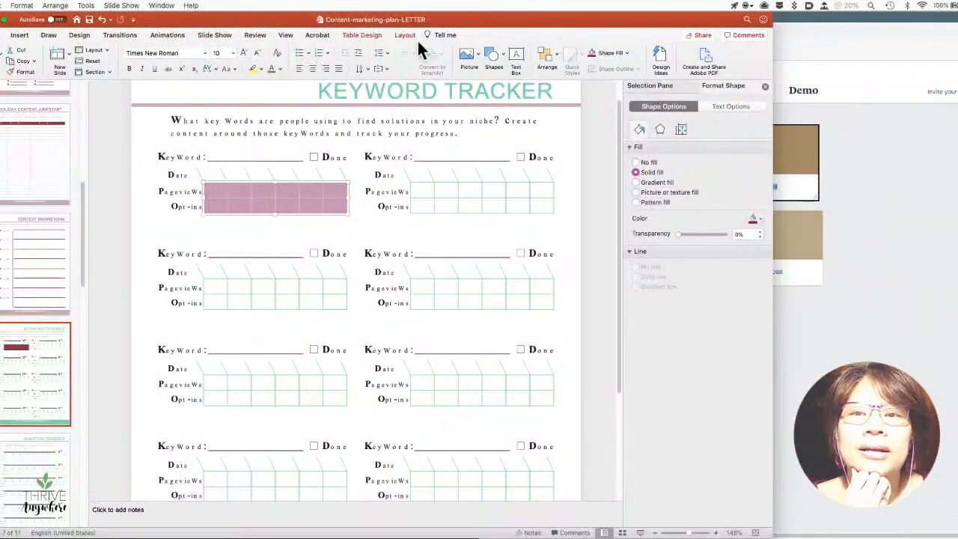
pyautogui.click(367, 36)
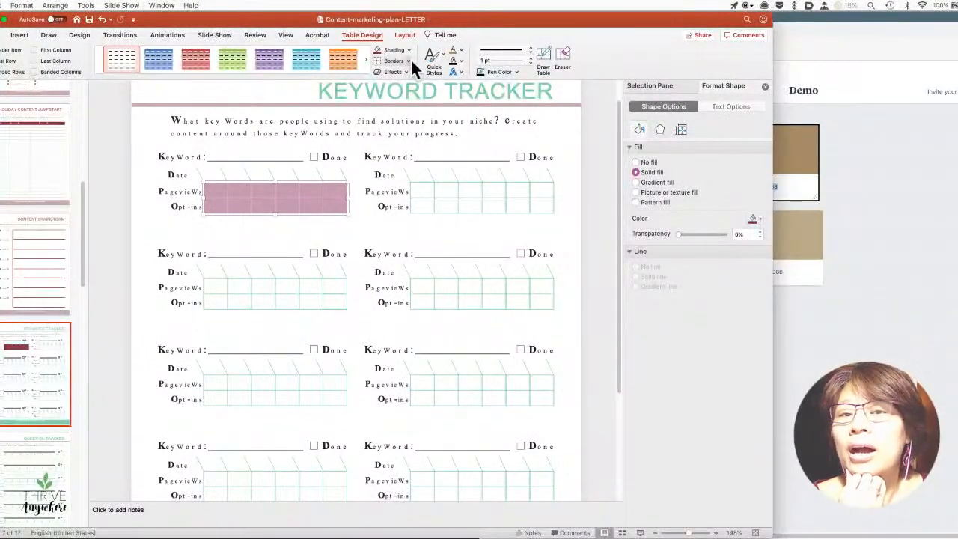
pyautogui.click(460, 51)
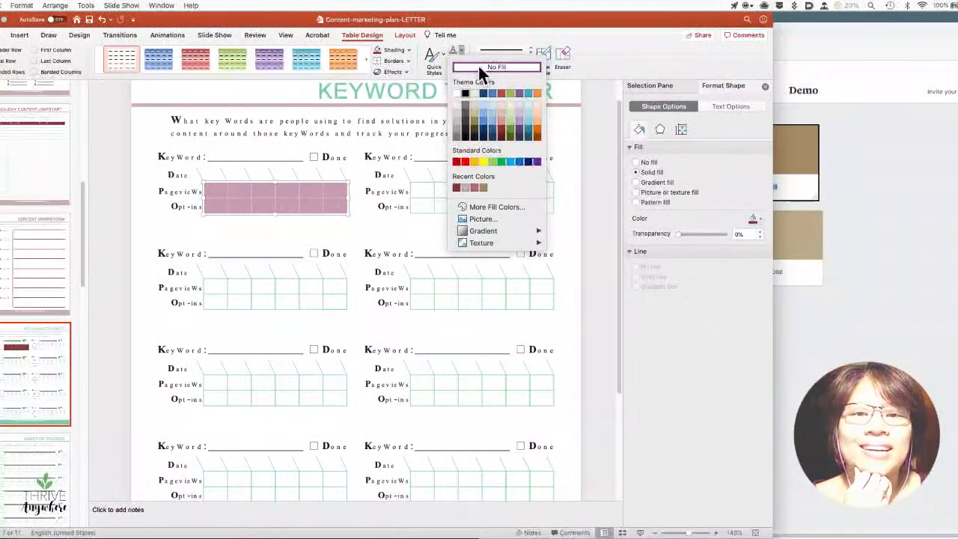
pyautogui.click(479, 67)
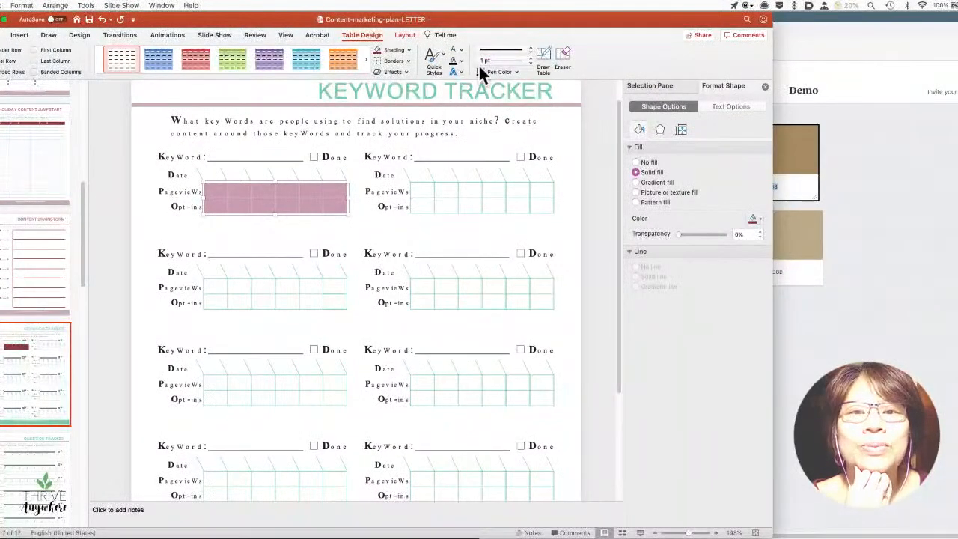
# Set the table pen to the recent dark red with a ¼ pt weight and display the border choices
pyautogui.click(517, 71)
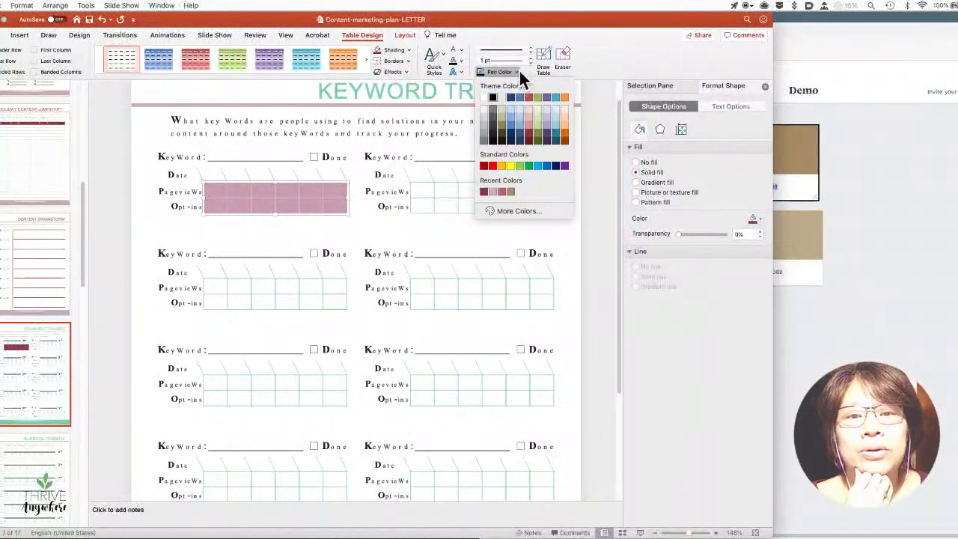
pyautogui.click(483, 191)
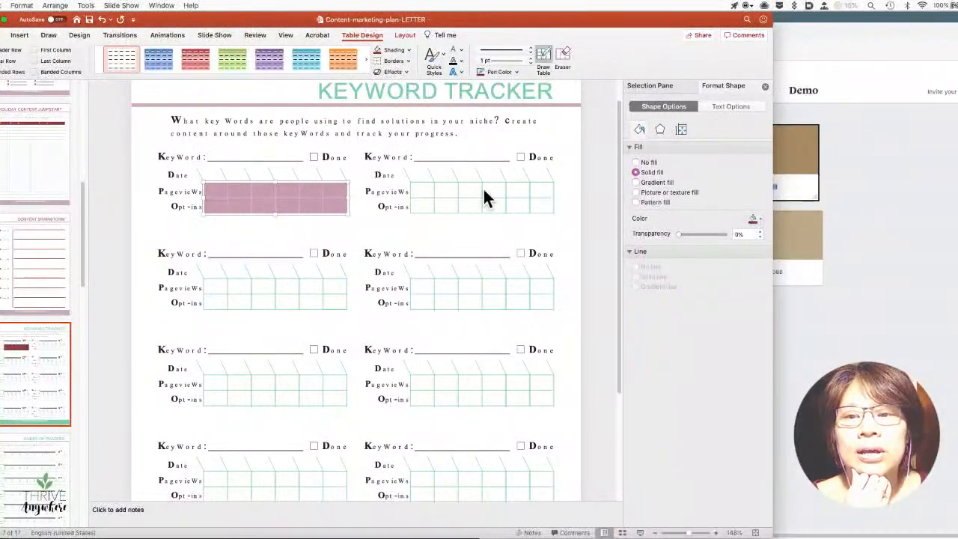
pyautogui.click(530, 58)
pyautogui.click(526, 61)
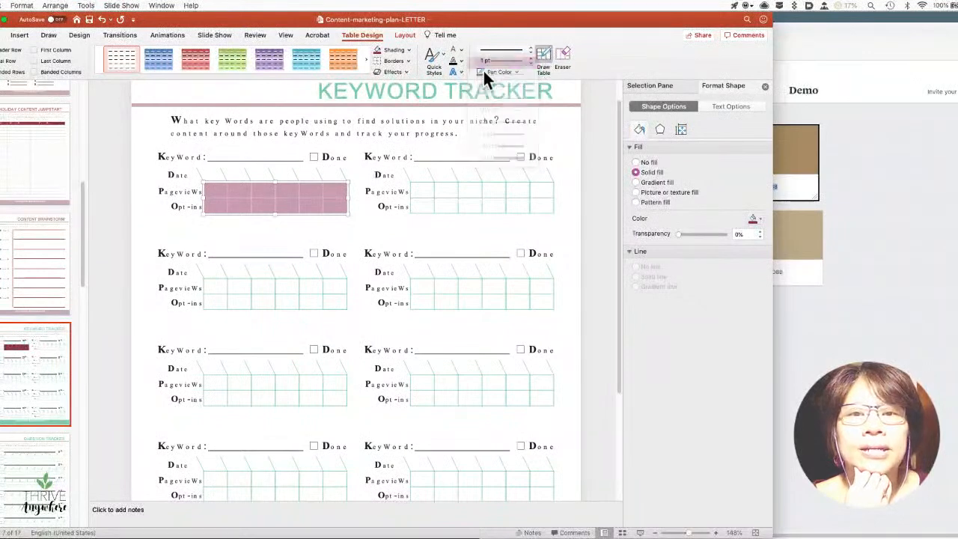
pyautogui.click(408, 61)
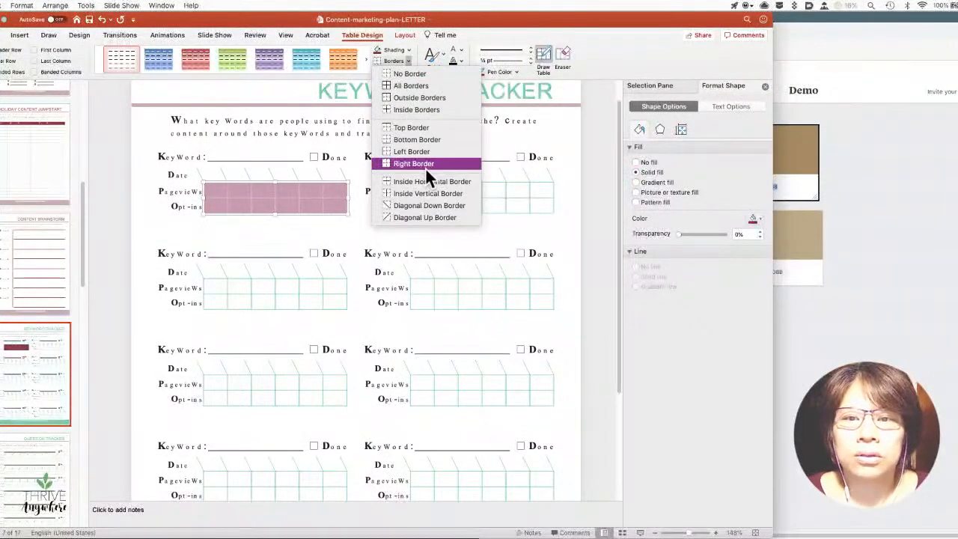
# Reapply the recent dark red as the solid fill colour of the first Keyword Tracker table's selected cells
pyautogui.click(759, 218)
pyautogui.click(759, 218)
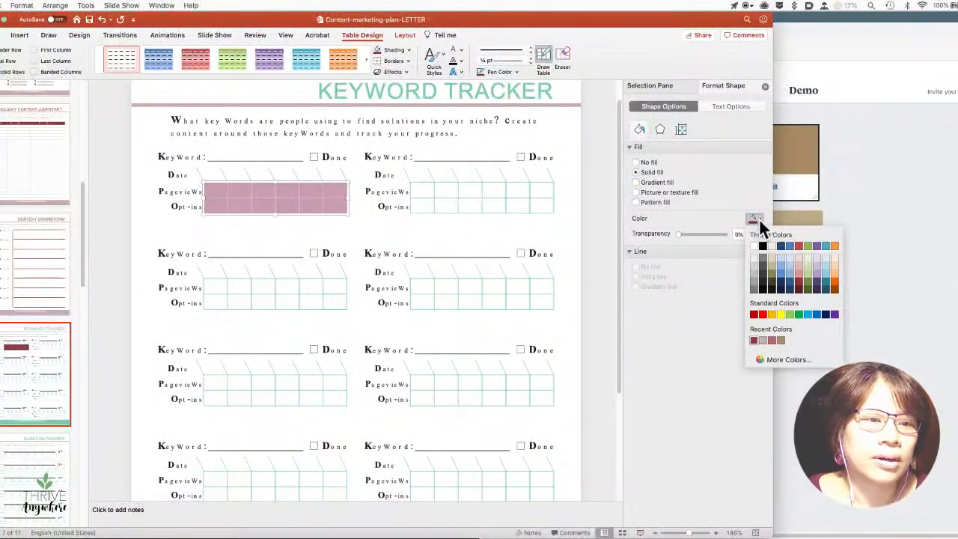
pyautogui.click(755, 340)
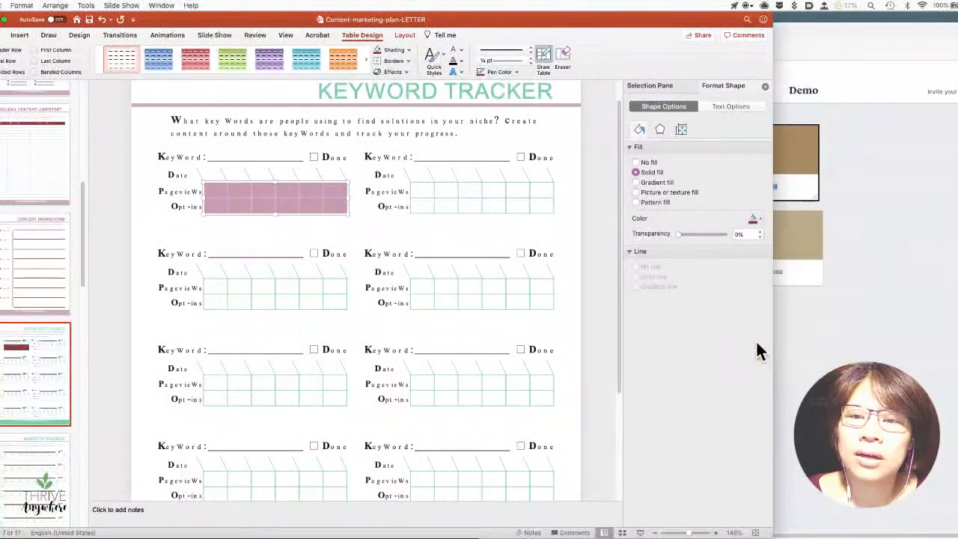
# Leave table drawing mode and place the cursor back in a cell of the first Keyword Tracker table
pyautogui.click(491, 68)
pyautogui.click(608, 43)
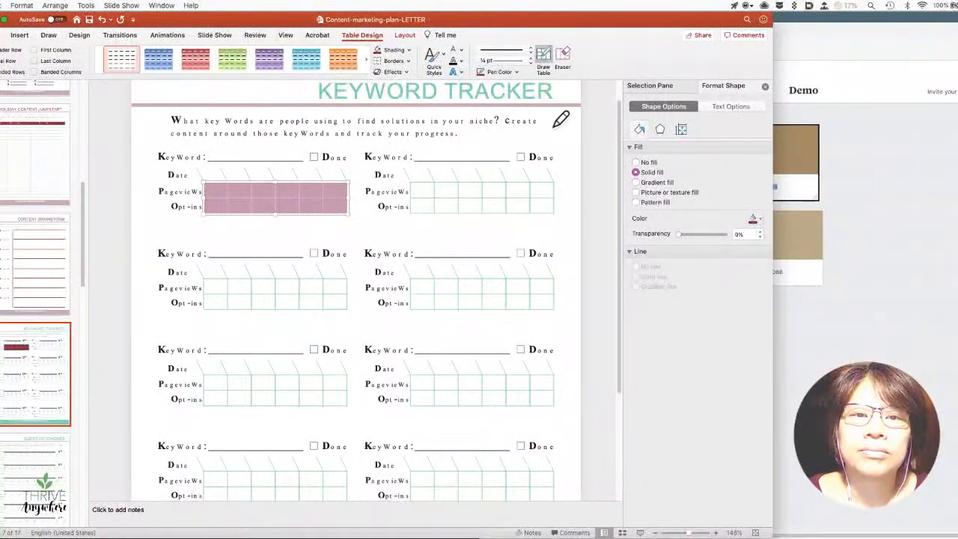
pyautogui.press('Escape')
pyautogui.press('Escape')
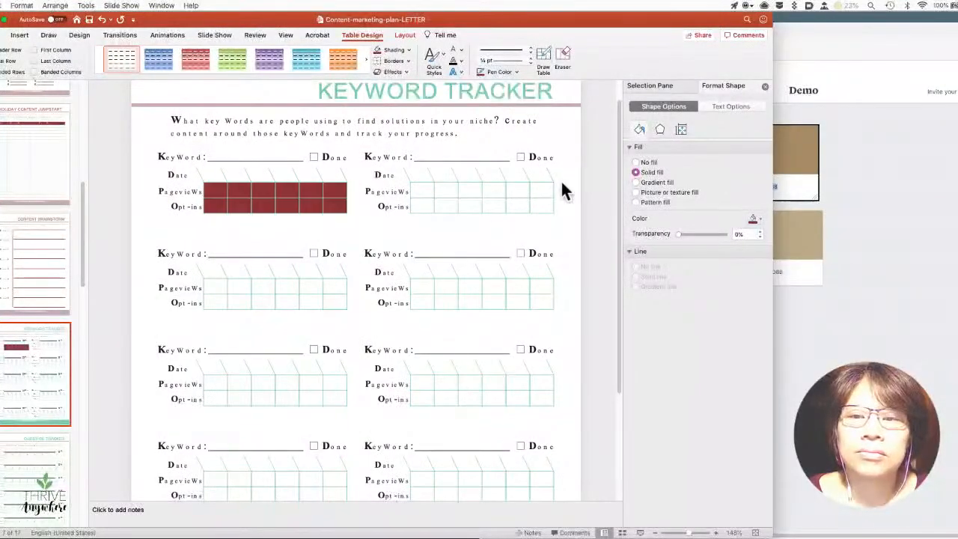
pyautogui.click(334, 186)
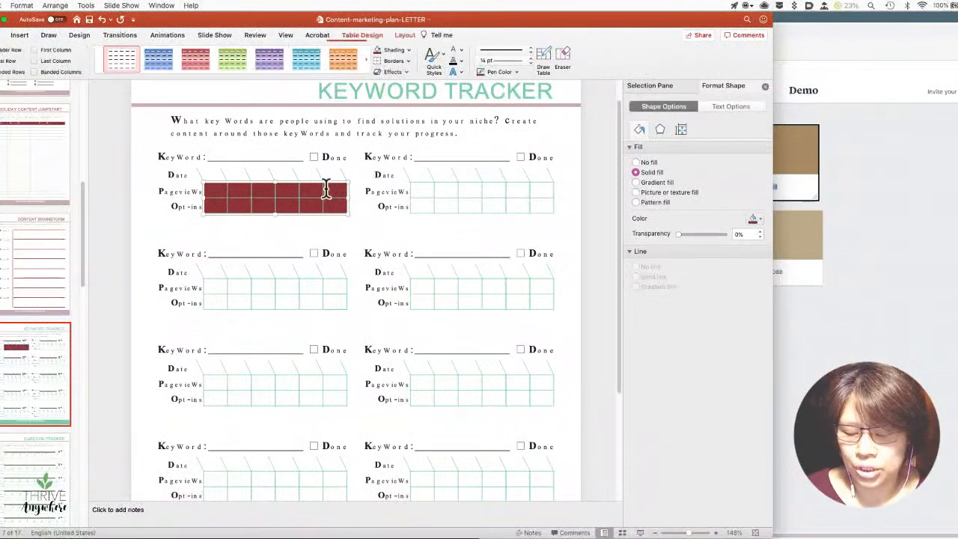
# Reselect all cells of the first Keyword Tracker table and remove their dark red fill with No Fill
pyautogui.press('super+a')
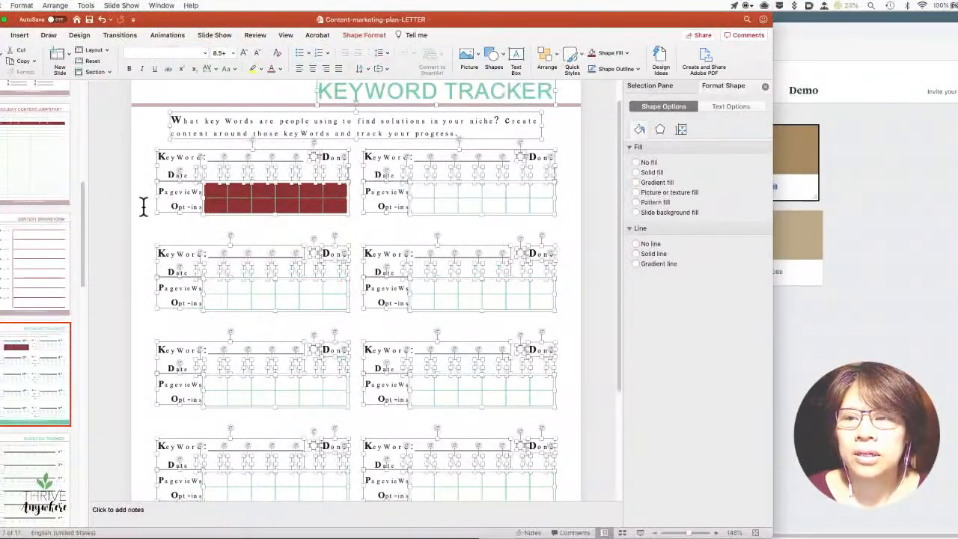
pyautogui.click(209, 194)
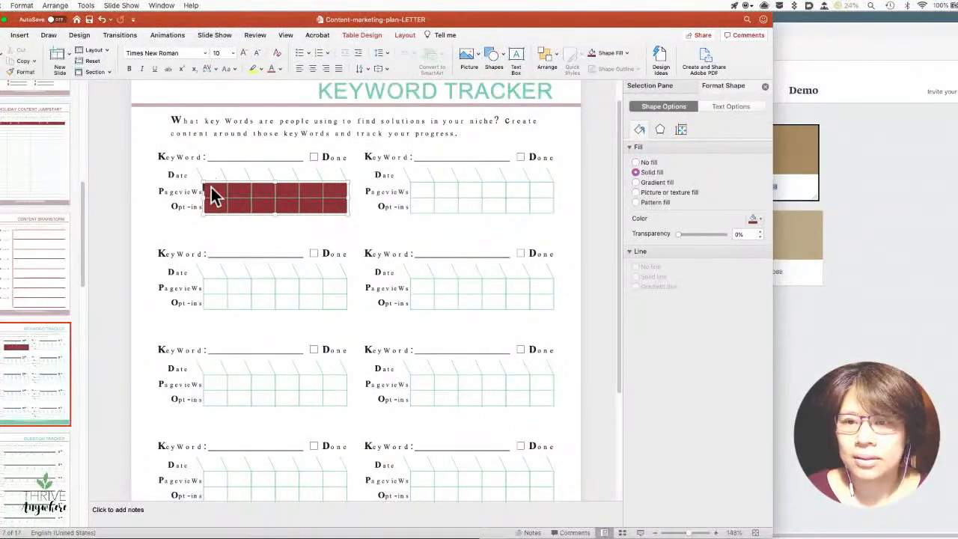
pyautogui.moveTo(213, 195); pyautogui.dragTo(337, 206)
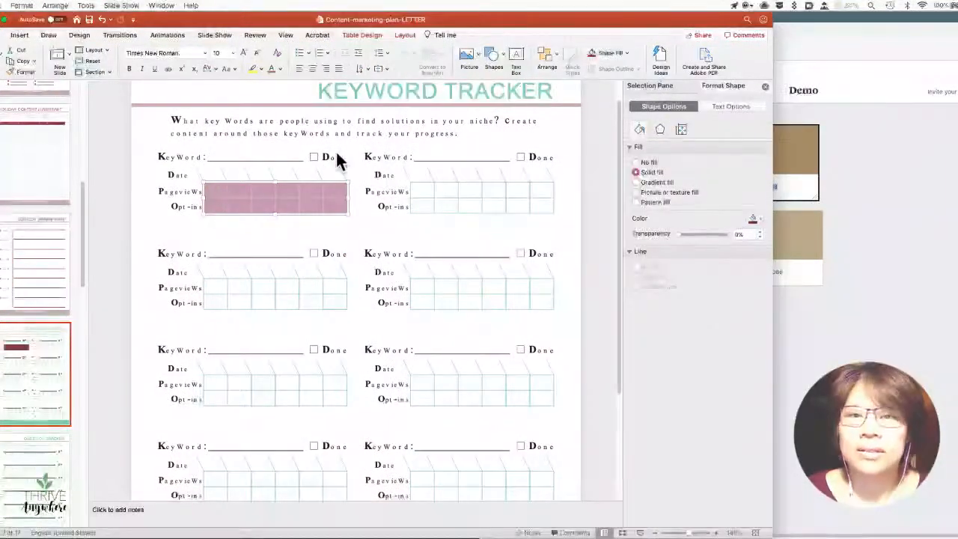
pyautogui.click(364, 36)
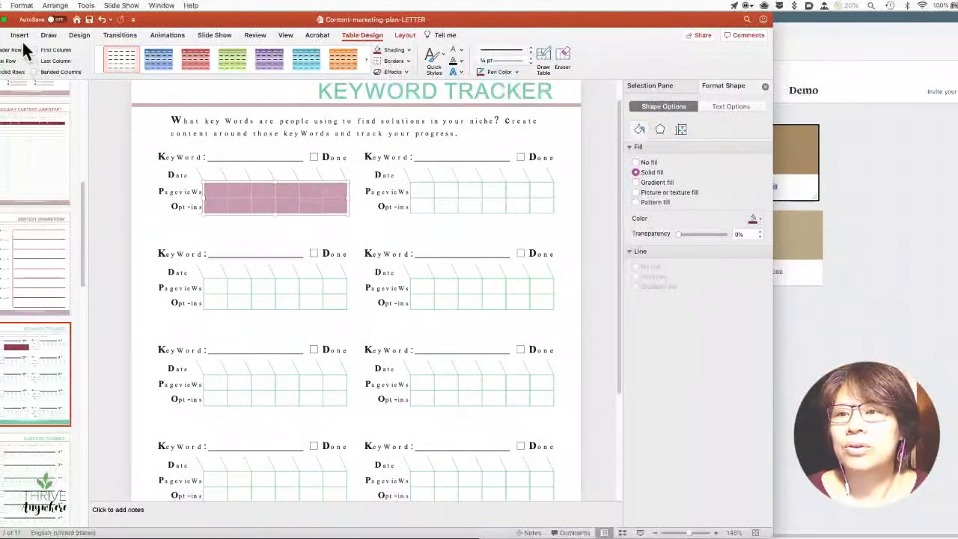
pyautogui.click(80, 36)
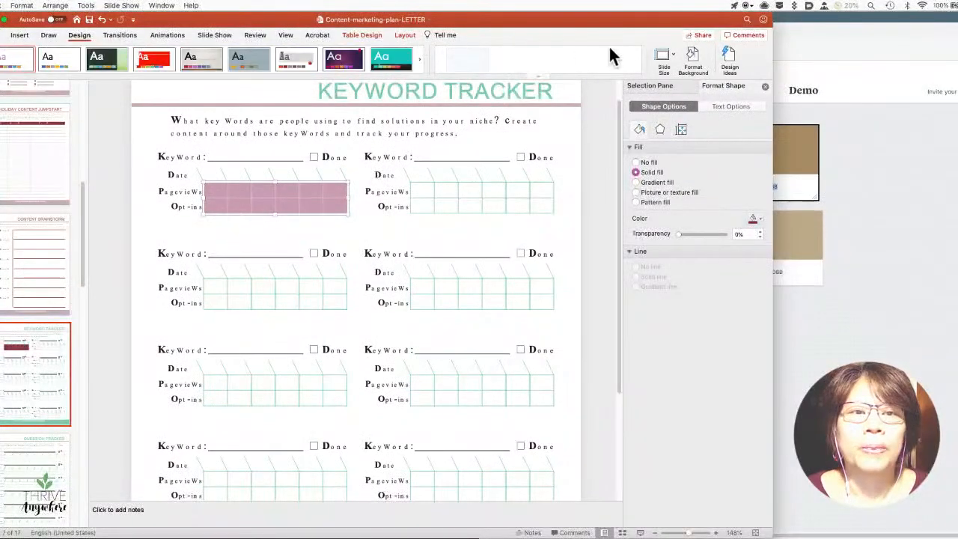
pyautogui.click(3, 35)
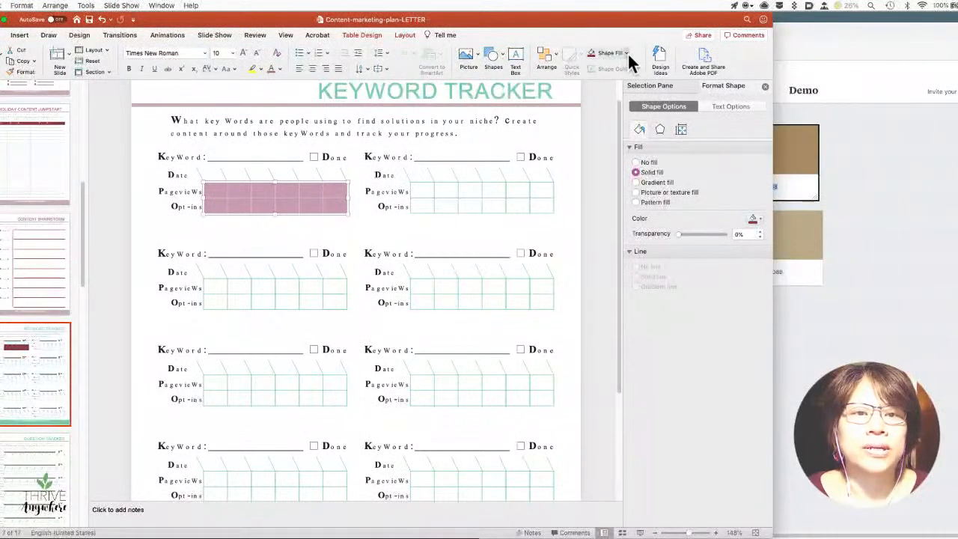
pyautogui.click(627, 52)
pyautogui.click(629, 70)
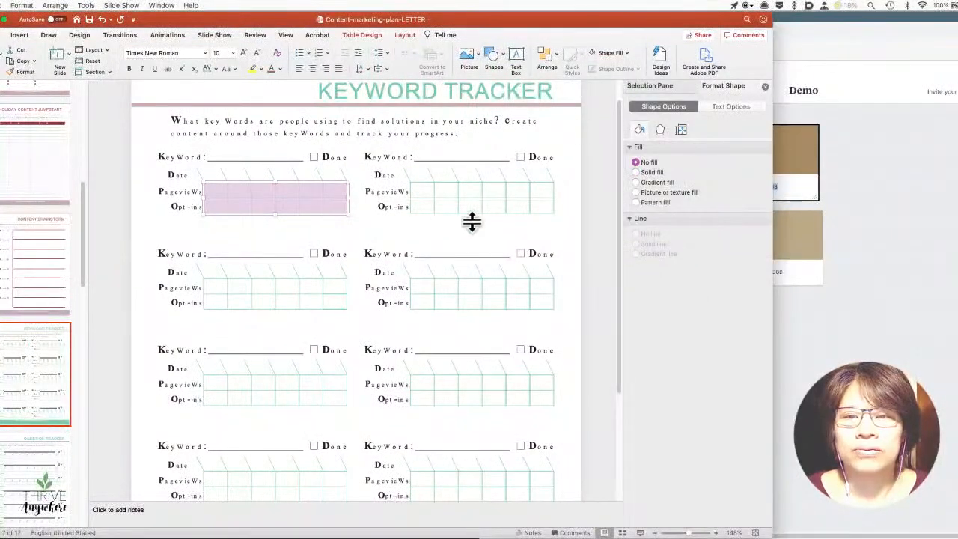
# Select all cells of the first Keyword Tracker table and apply Inside Borders in the dark red pen colour
pyautogui.moveTo(337, 182)
pyautogui.mouseDown()
pyautogui.moveTo(339, 195)
pyautogui.moveTo(338, 184)
pyautogui.mouseUp()
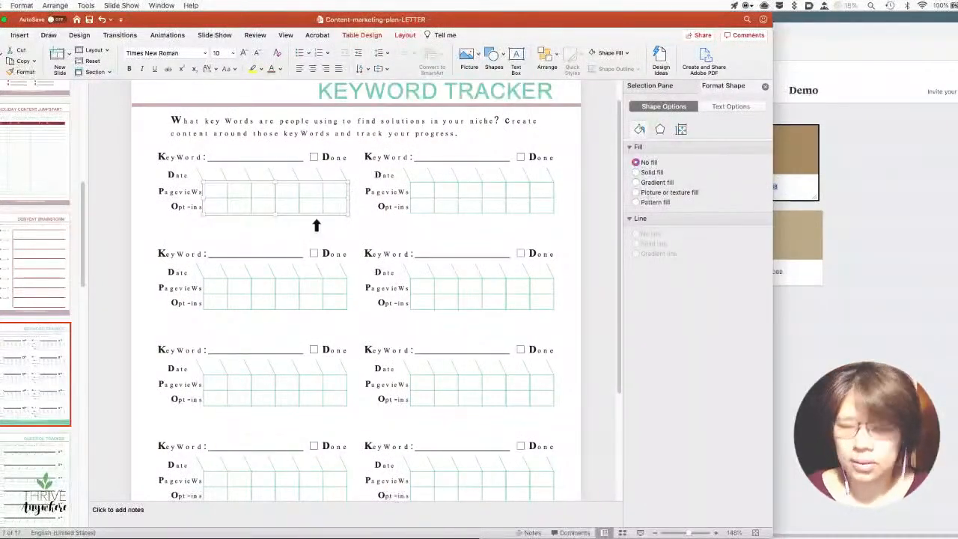
pyautogui.scroll(3, 316, 224)
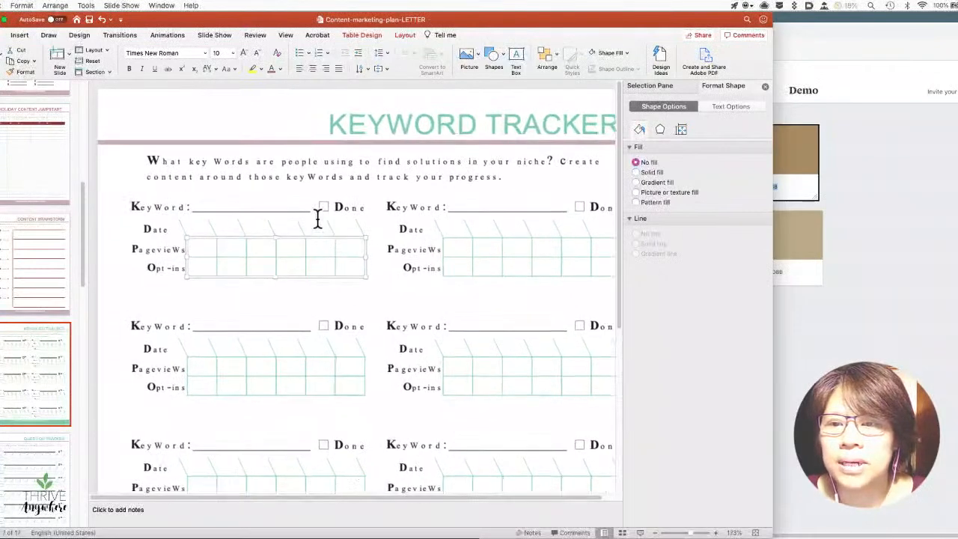
pyautogui.scroll(3, 317, 217)
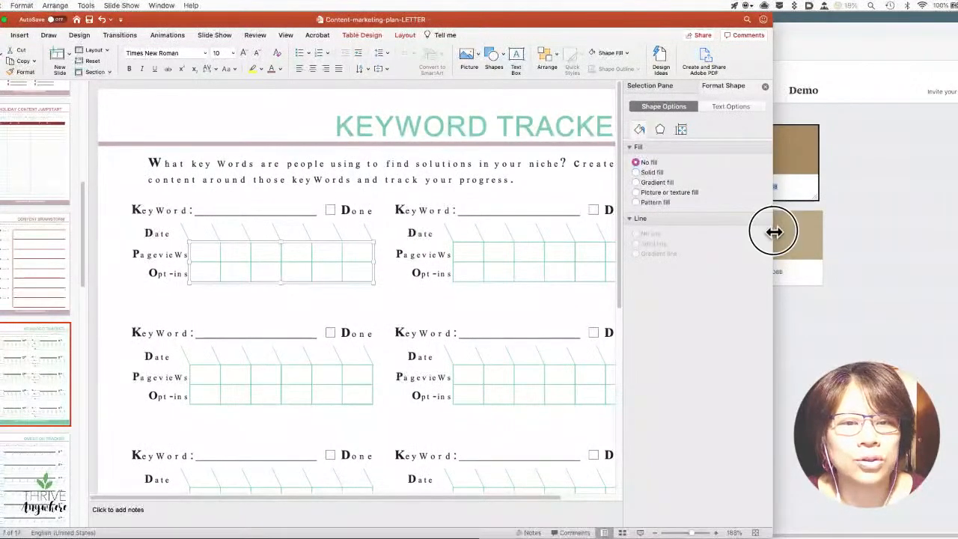
pyautogui.moveTo(775, 231); pyautogui.dragTo(857, 228)
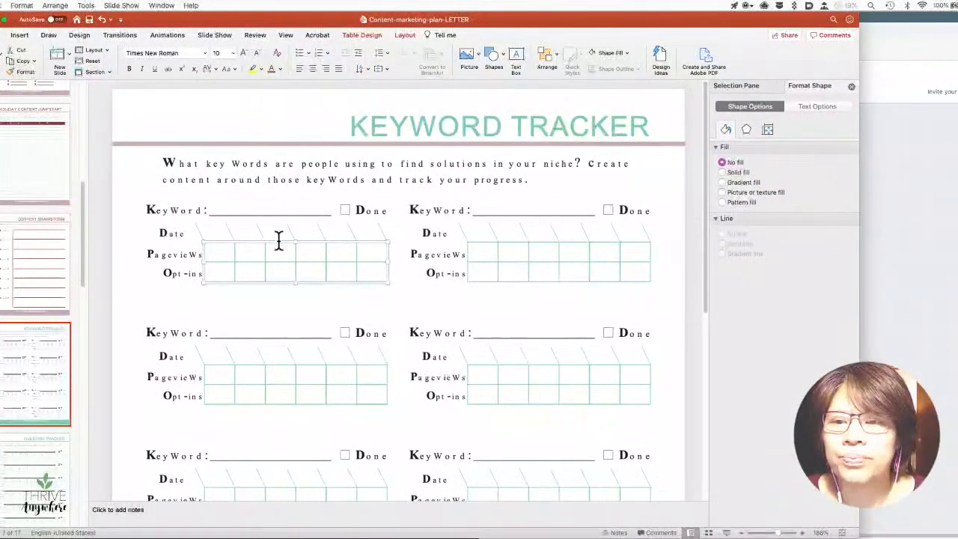
pyautogui.doubleClick(235, 263)
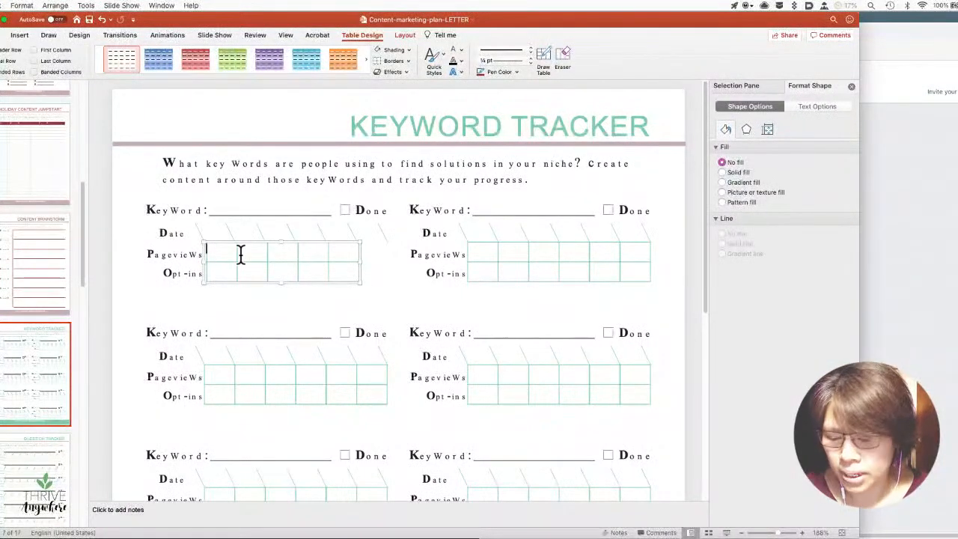
pyautogui.press('super+a')
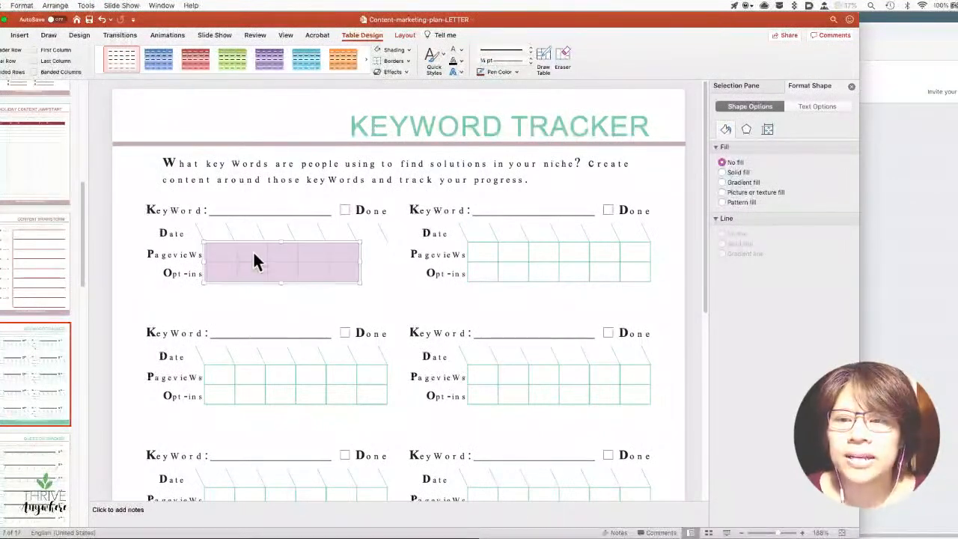
pyautogui.click(404, 72)
pyautogui.click(405, 60)
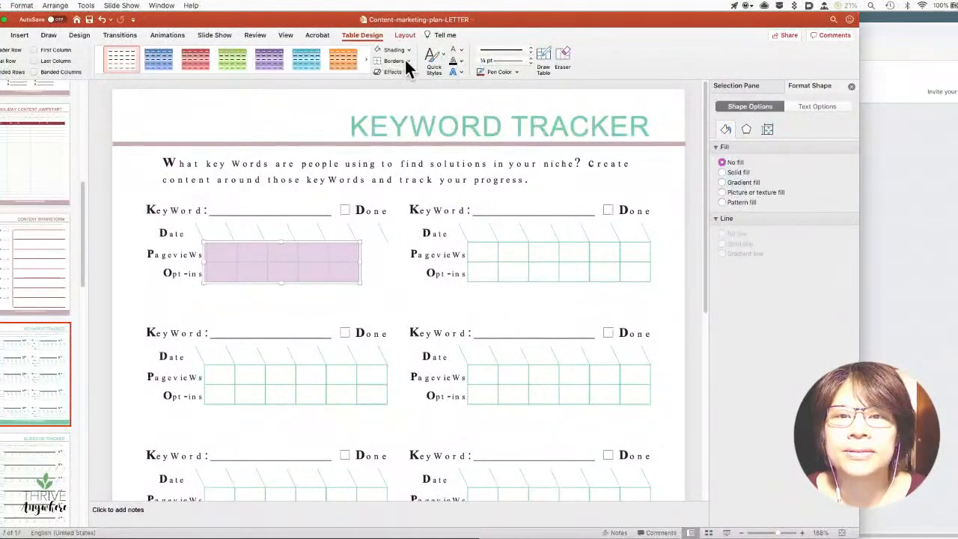
pyautogui.click(407, 60)
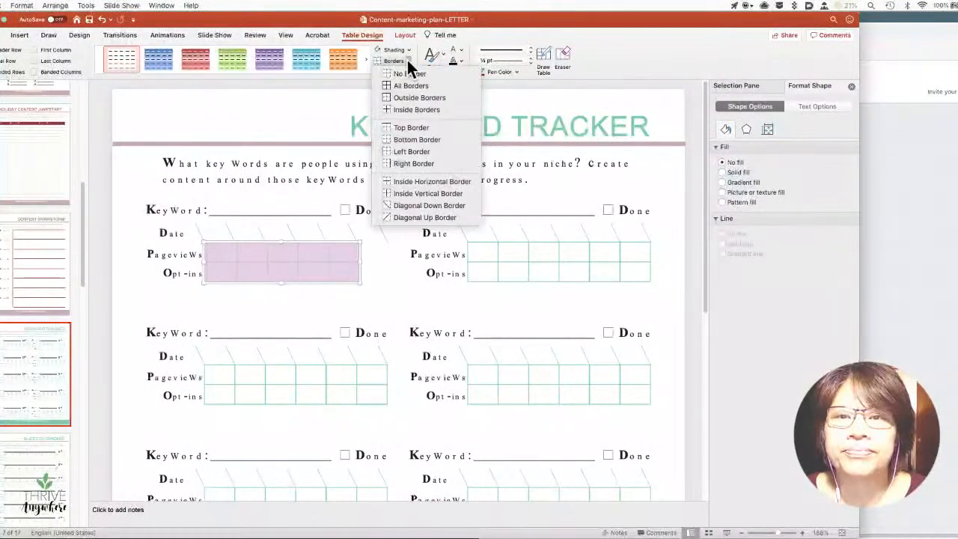
pyautogui.click(406, 106)
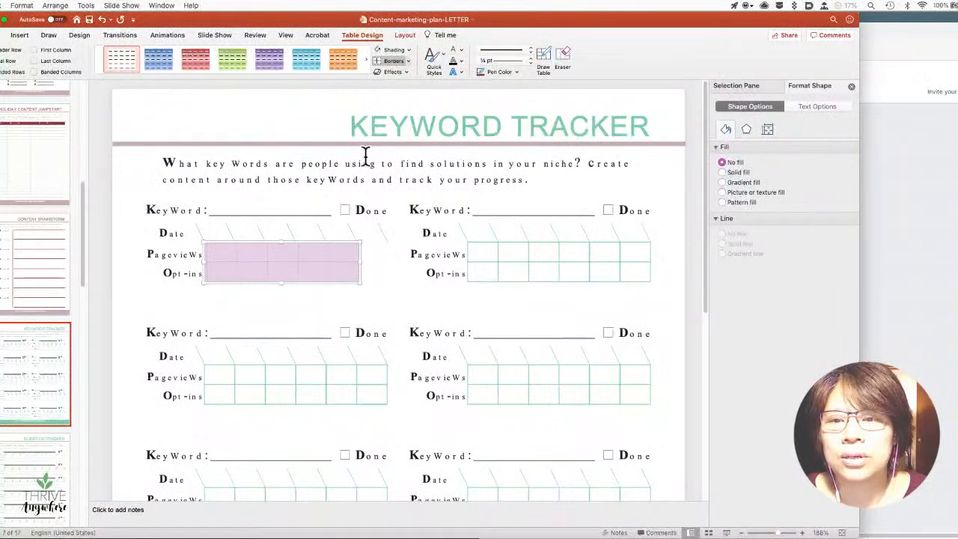
pyautogui.click(376, 258)
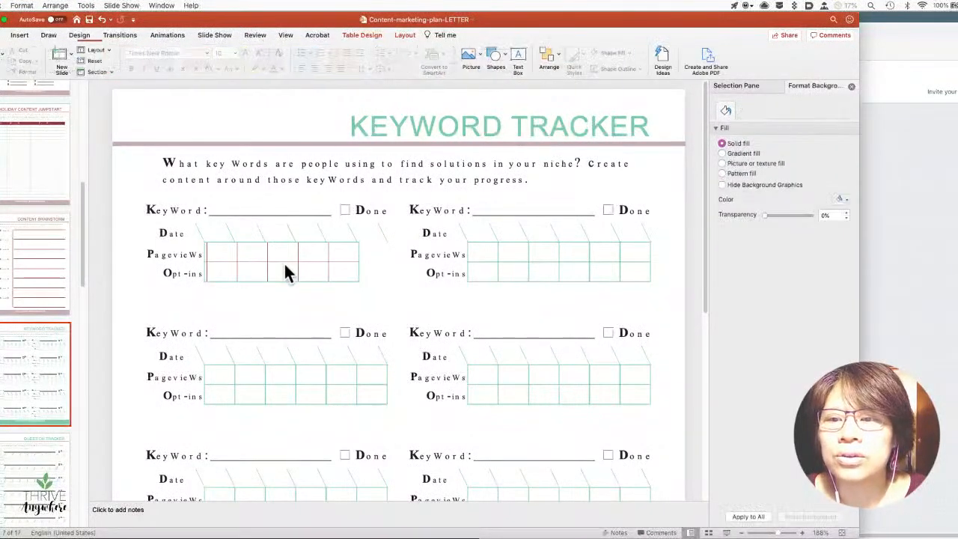
# Select the first KeyWord and Date text box and look it up in the list of the slide's objects
pyautogui.click(327, 230)
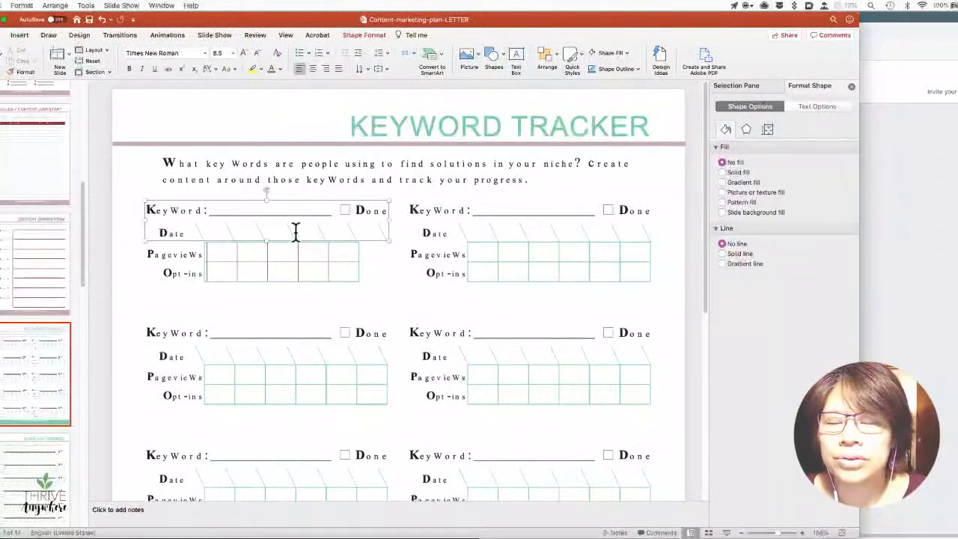
pyautogui.click(748, 85)
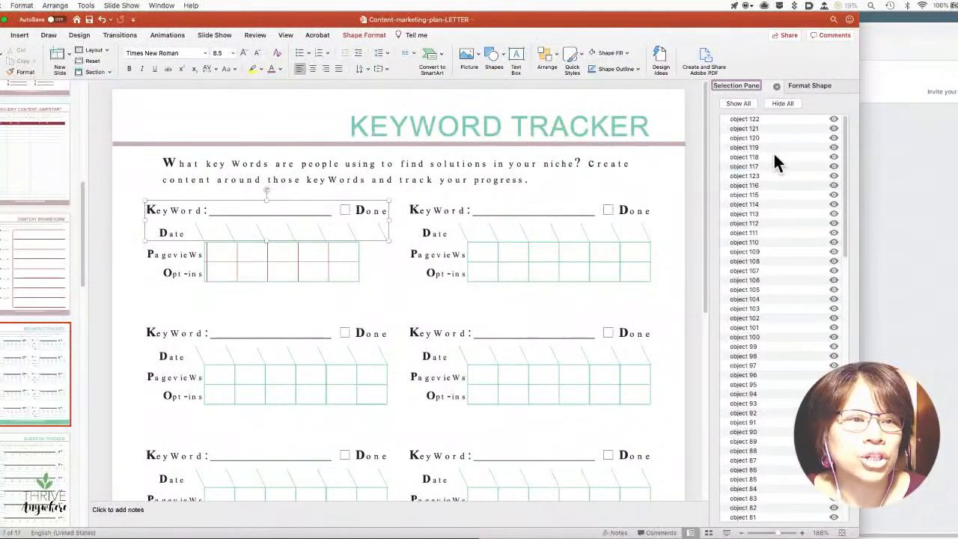
pyautogui.scroll(-10, 778, 337)
pyautogui.scroll(-3, 779, 337)
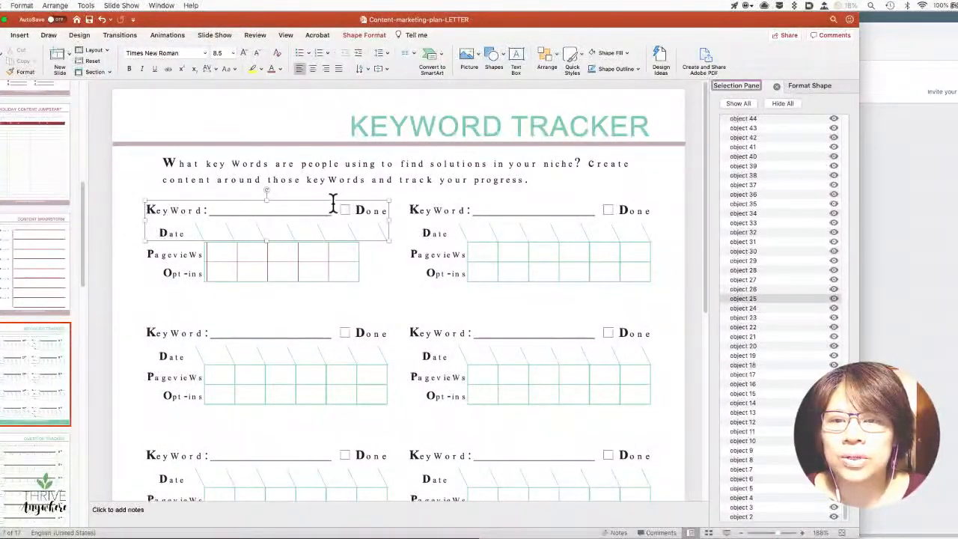
pyautogui.moveTo(332, 202)
pyautogui.mouseDown()
pyautogui.moveTo(347, 199)
pyautogui.moveTo(334, 200)
pyautogui.mouseUp()
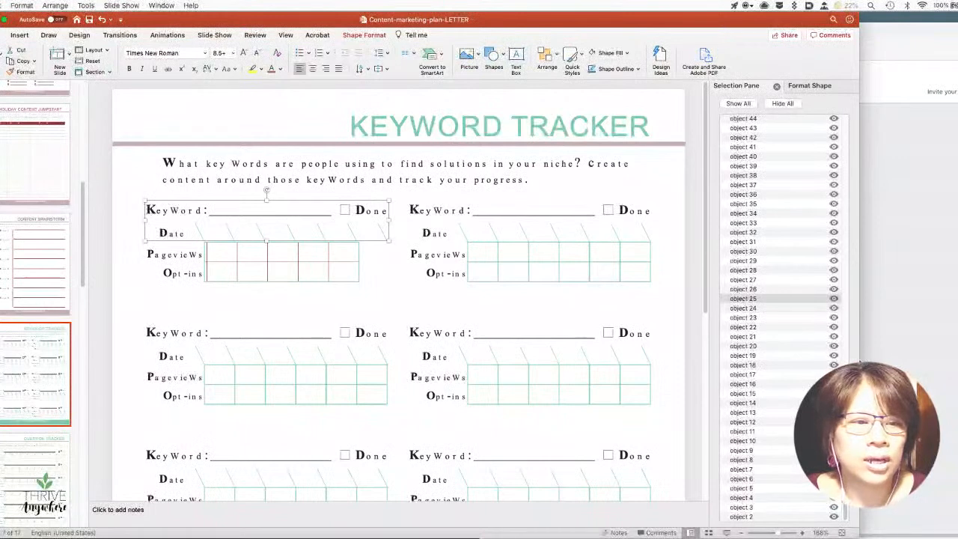
# Apply Outside Borders in the dark red pen colour to the first Keyword Tracker table
pyautogui.click(365, 265)
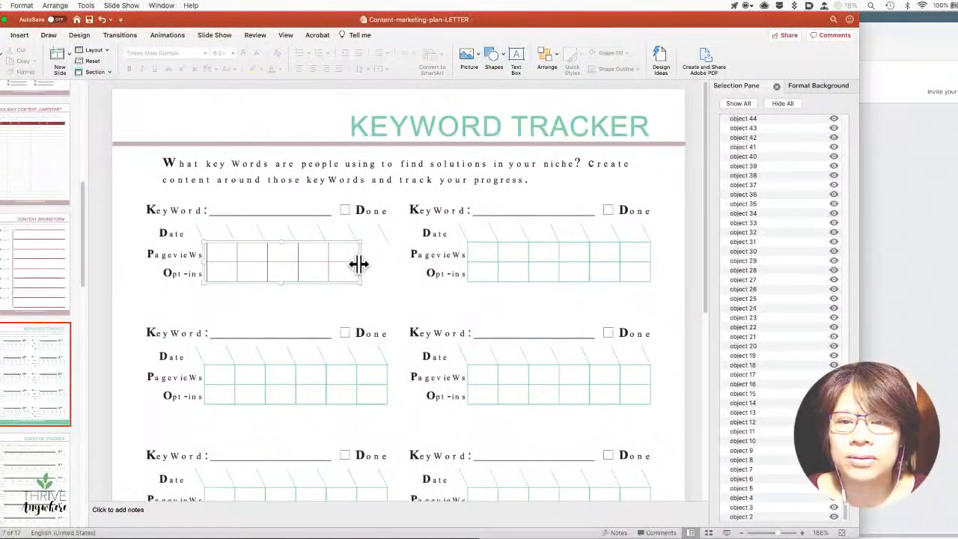
pyautogui.click(342, 247)
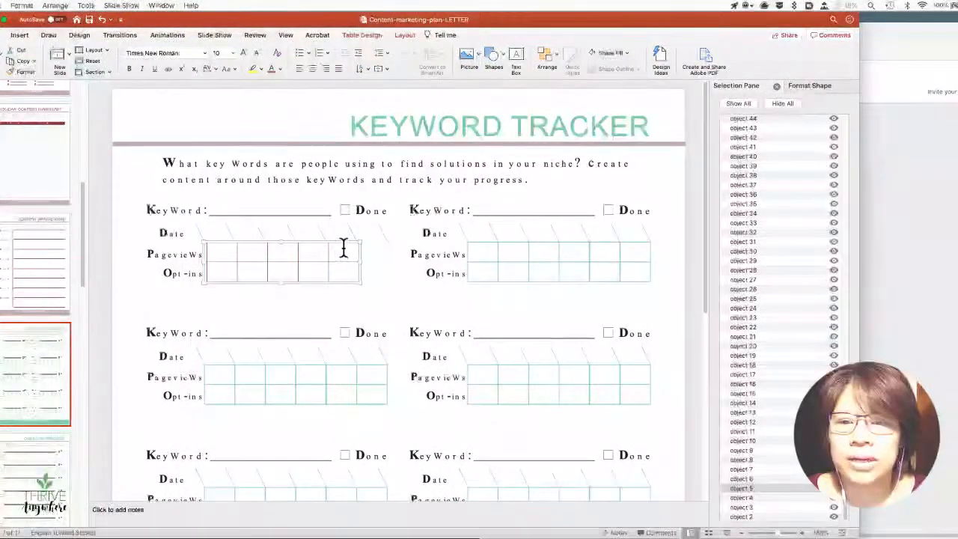
pyautogui.click(349, 35)
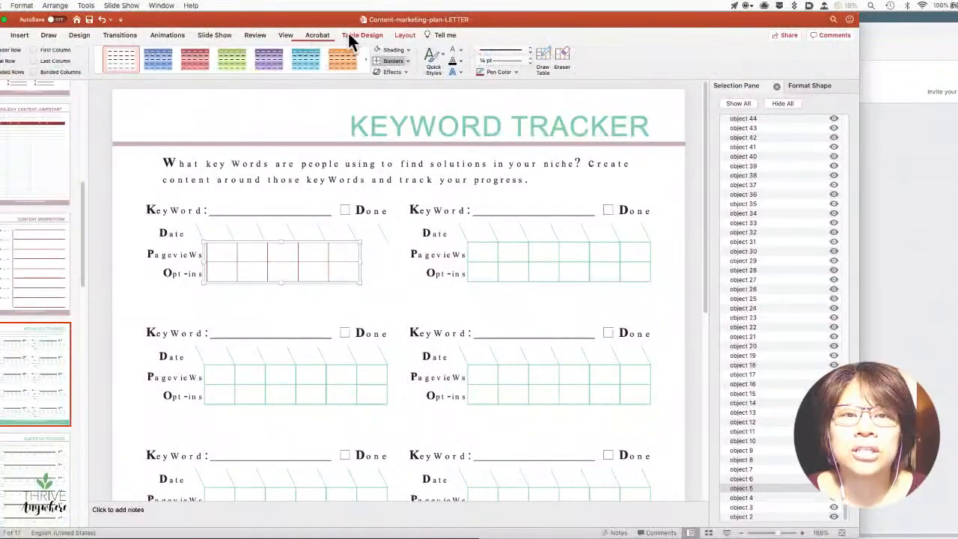
pyautogui.click(408, 61)
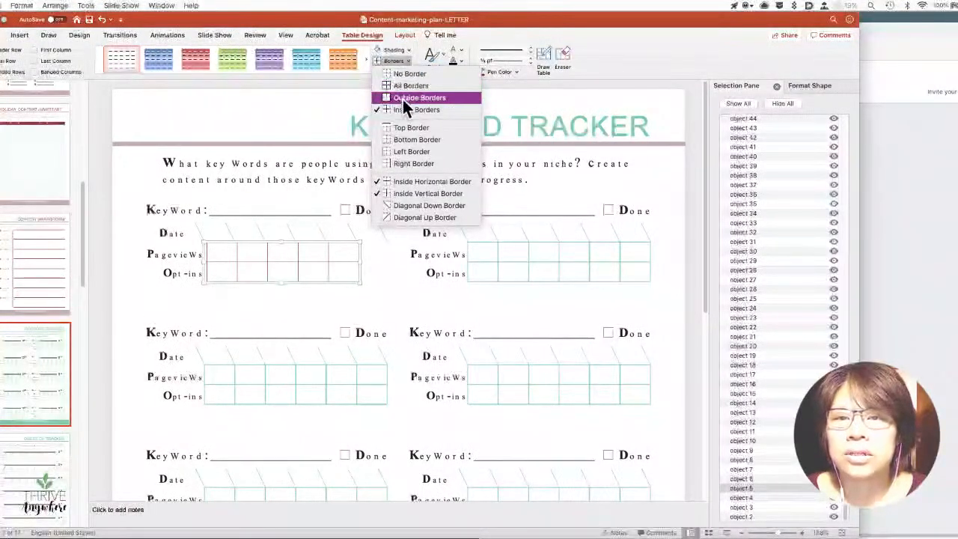
pyautogui.click(404, 95)
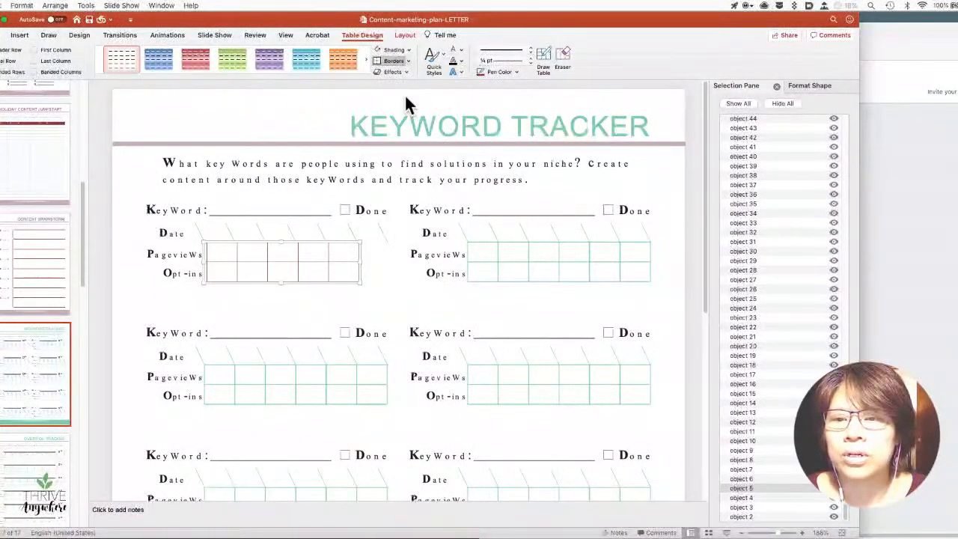
pyautogui.click(382, 276)
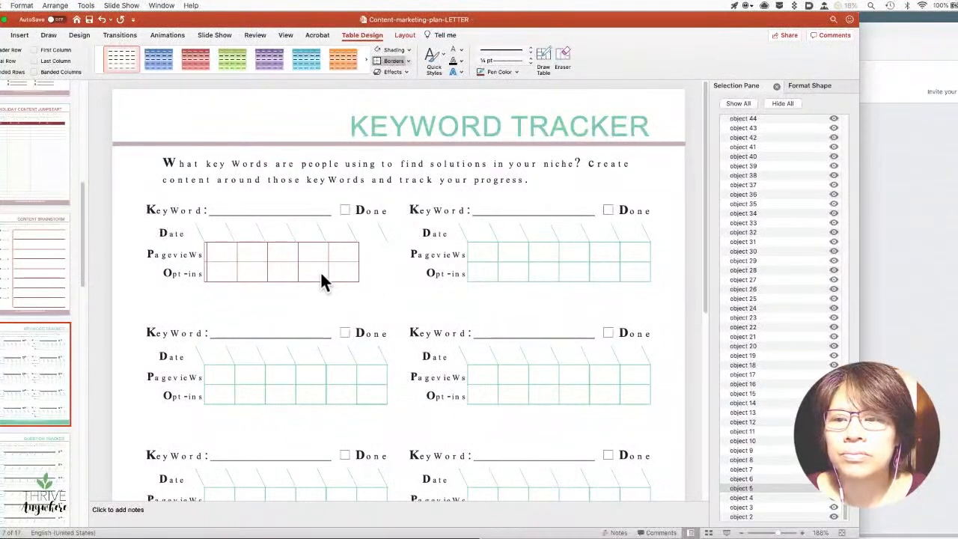
# Try to close up the very narrow first column of the first Keyword Tracker table by moving its column border
pyautogui.click(207, 262)
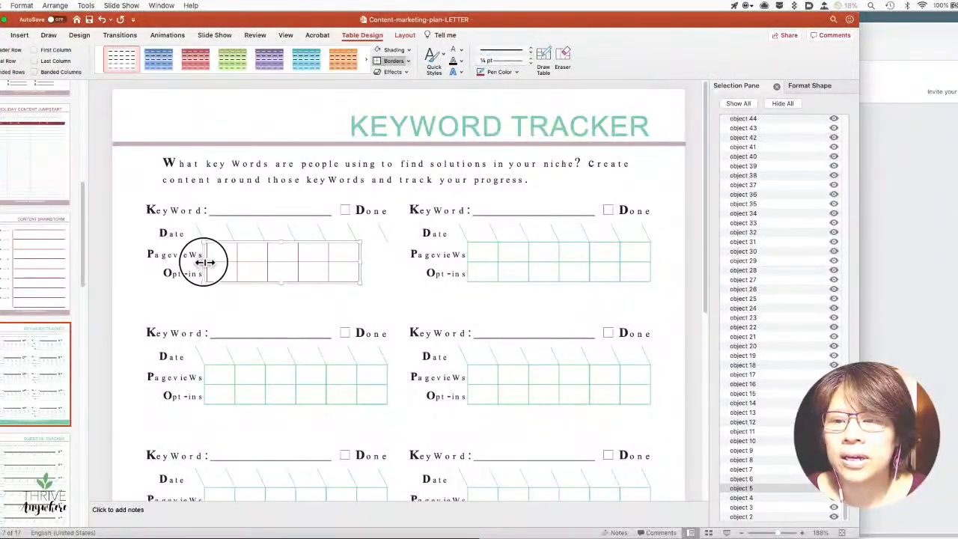
pyautogui.moveTo(205, 262)
pyautogui.mouseDown()
pyautogui.moveTo(210, 254)
pyautogui.moveTo(197, 252)
pyautogui.moveTo(208, 257)
pyautogui.mouseUp()
pyautogui.click(215, 259)
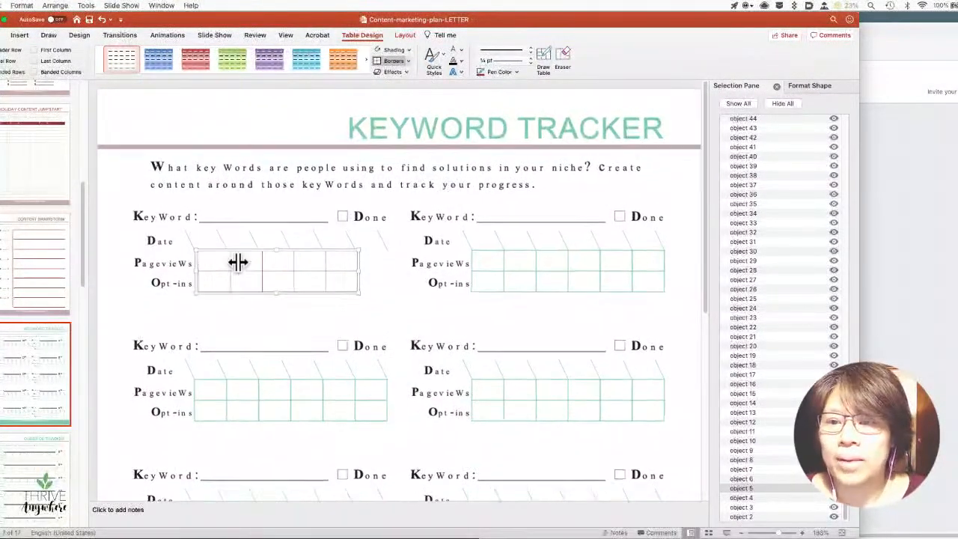
pyautogui.scroll(2, 237, 261)
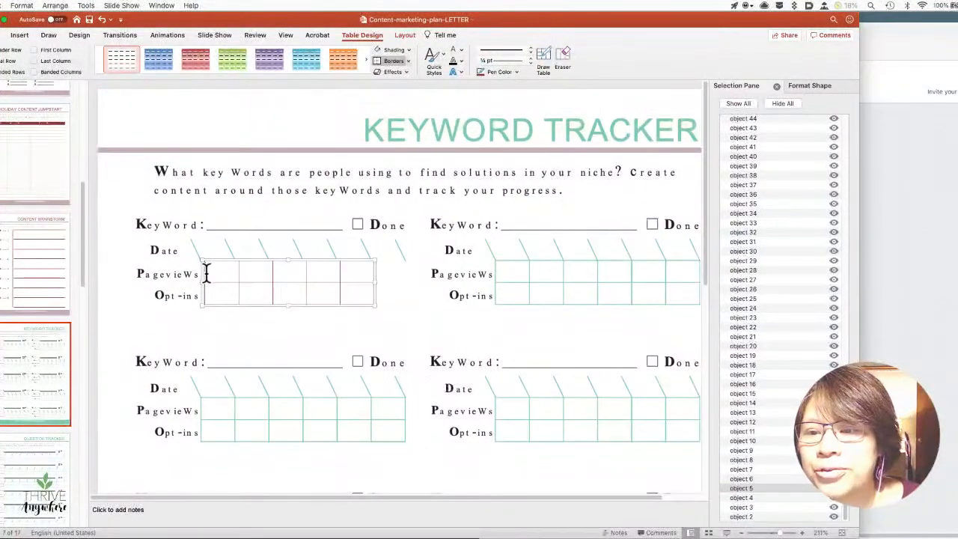
pyautogui.moveTo(206, 274); pyautogui.dragTo(214, 261)
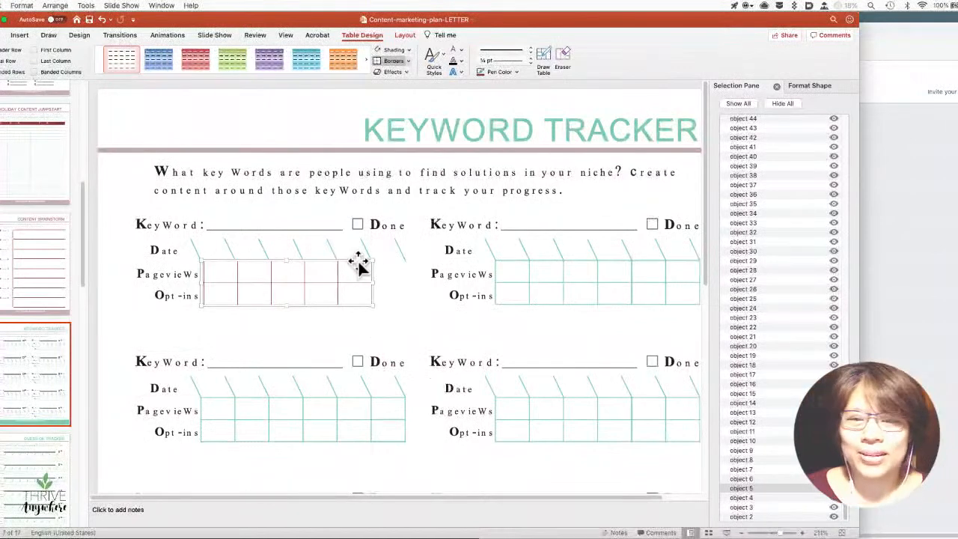
# Select all seven slanted date lines above the first Keyword Tracker table and set their line color to dark red
pyautogui.click(397, 259)
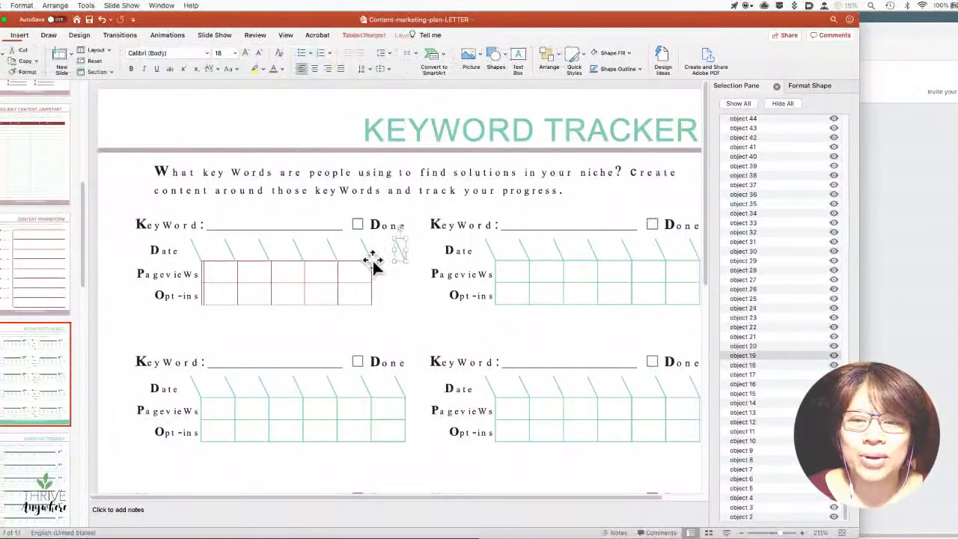
pyautogui.keyDown('shift'); pyautogui.click(370, 259); pyautogui.keyUp('shift')
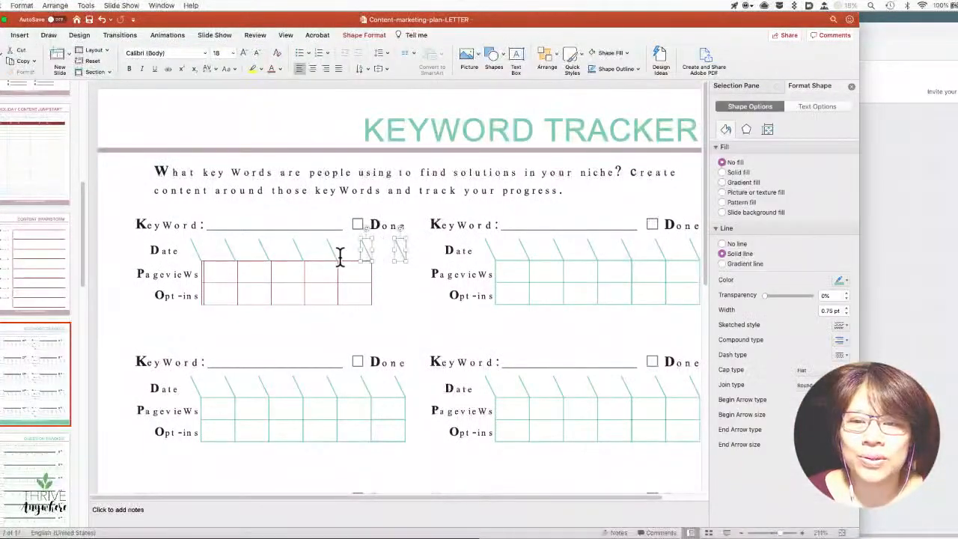
pyautogui.keyDown('shift'); pyautogui.click(328, 259); pyautogui.keyUp('shift')
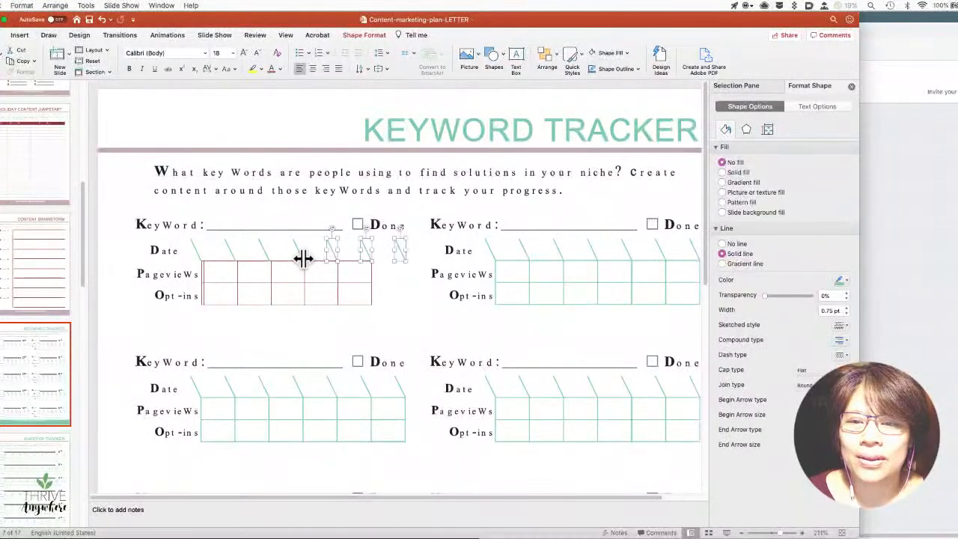
pyautogui.keyDown('shift'); pyautogui.click(301, 258); pyautogui.keyUp('shift')
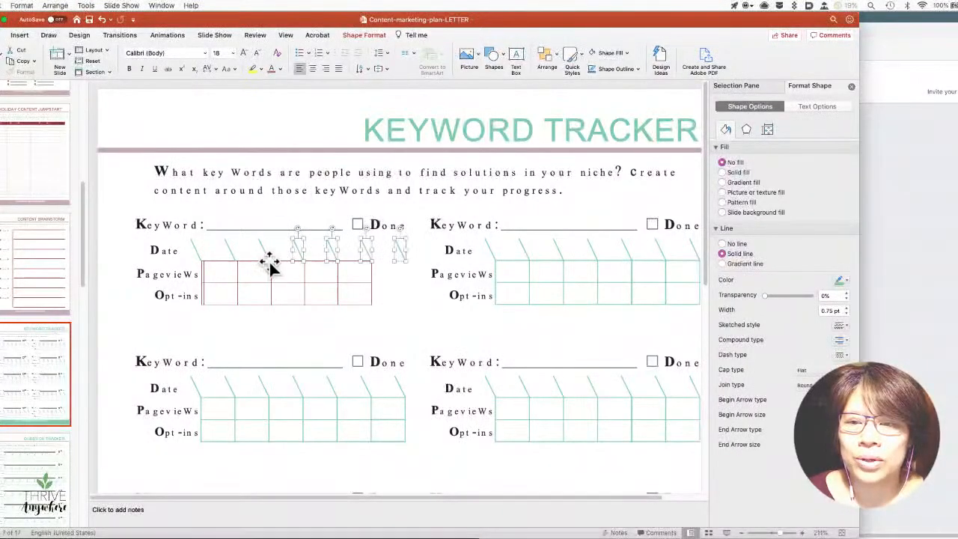
pyautogui.keyDown('shift'); pyautogui.click(267, 258); pyautogui.keyUp('shift')
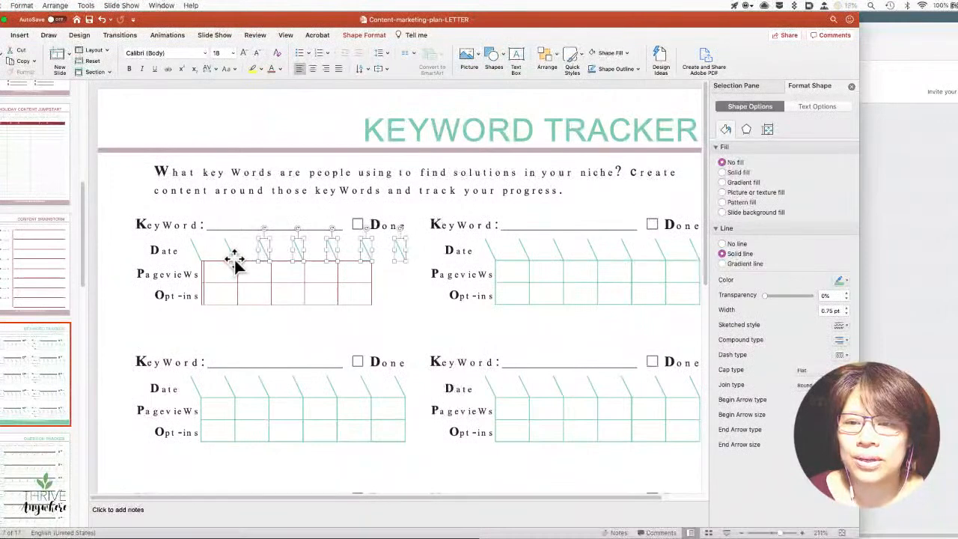
pyautogui.keyDown('shift'); pyautogui.click(233, 259); pyautogui.keyUp('shift')
pyautogui.keyDown('shift'); pyautogui.click(198, 256); pyautogui.keyUp('shift')
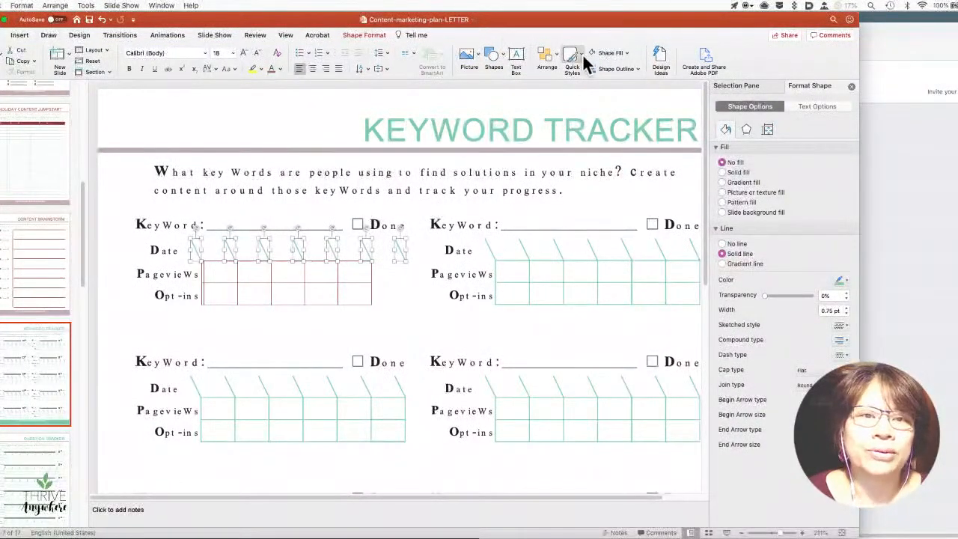
pyautogui.click(846, 282)
pyautogui.click(841, 398)
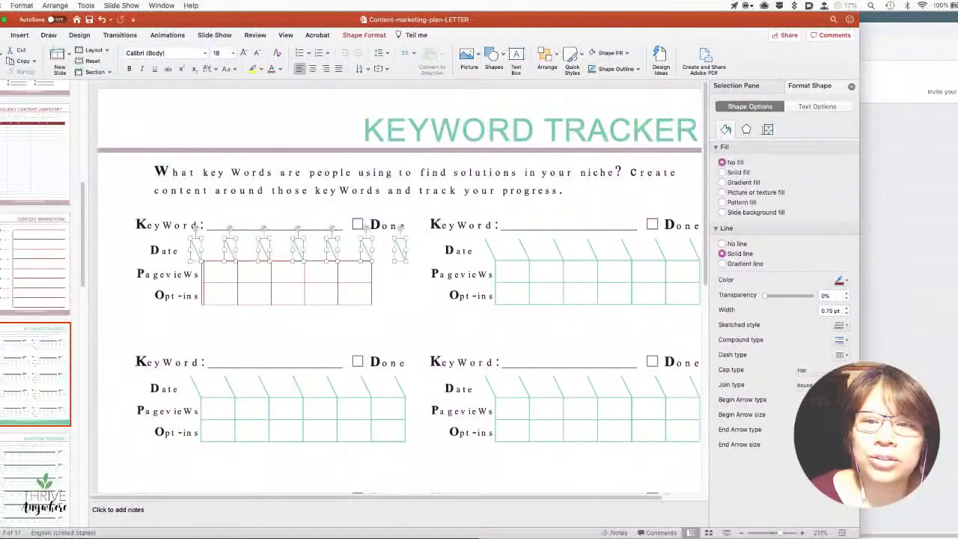
pyautogui.click(413, 327)
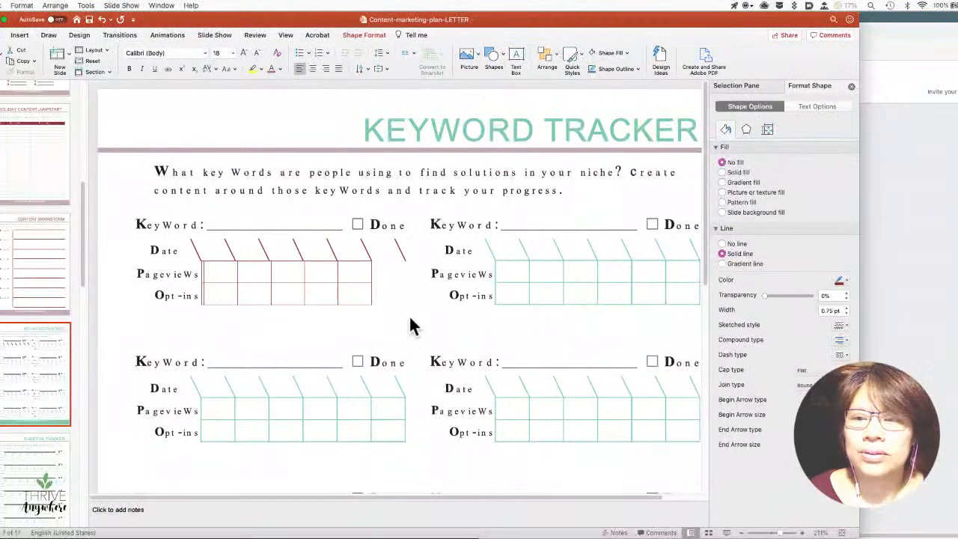
pyautogui.click(415, 322)
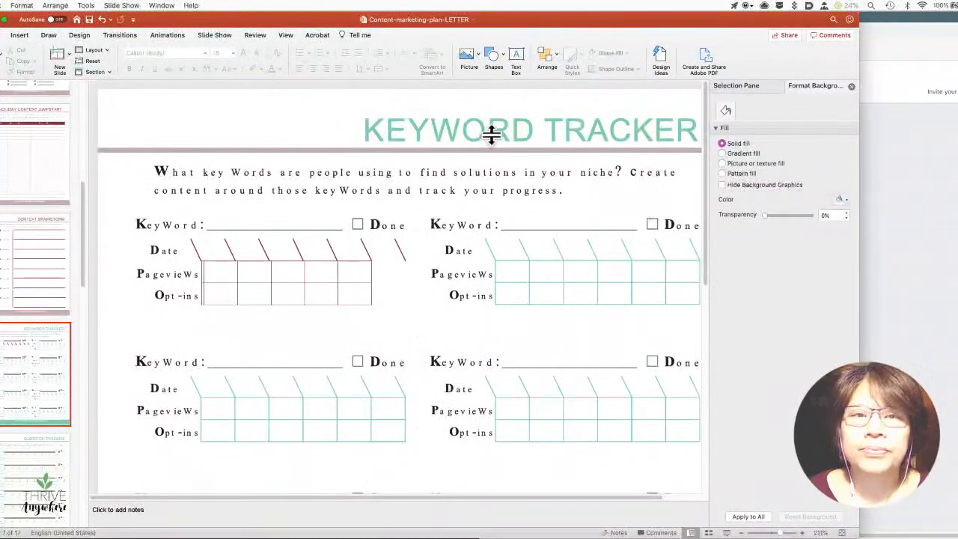
# Widen the first Keyword Tracker table so its outer edge meets the last slanted date line
pyautogui.click(371, 275)
pyautogui.moveTo(372, 282); pyautogui.dragTo(405, 283)
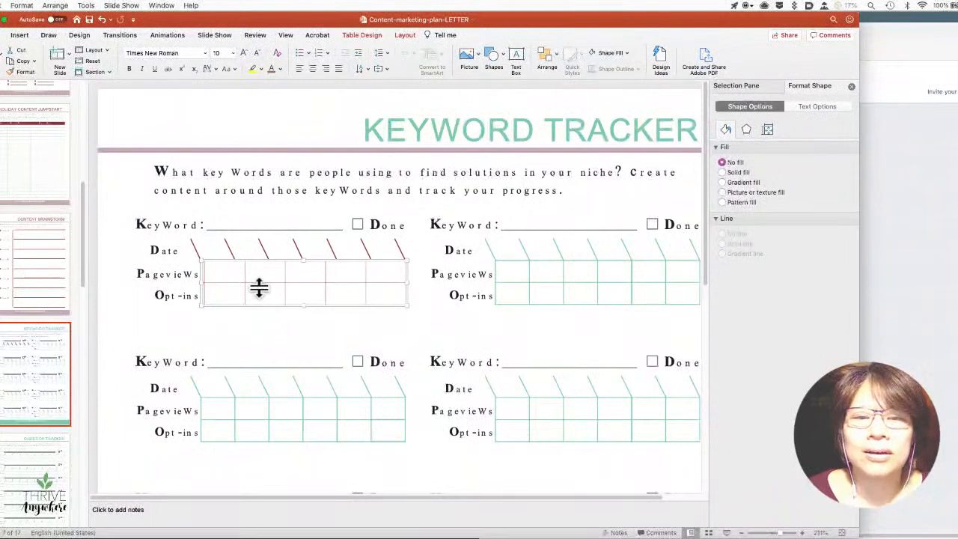
pyautogui.click(214, 262)
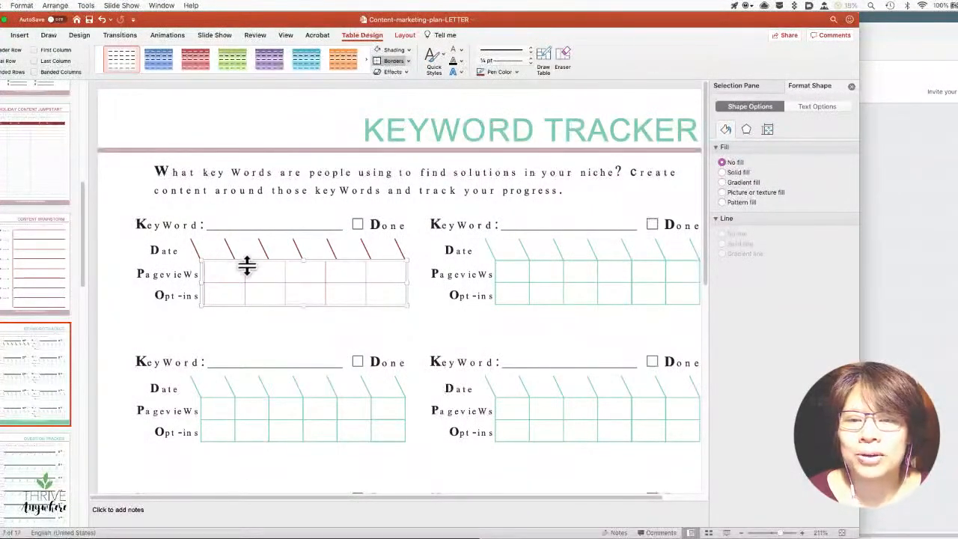
pyautogui.click(421, 255)
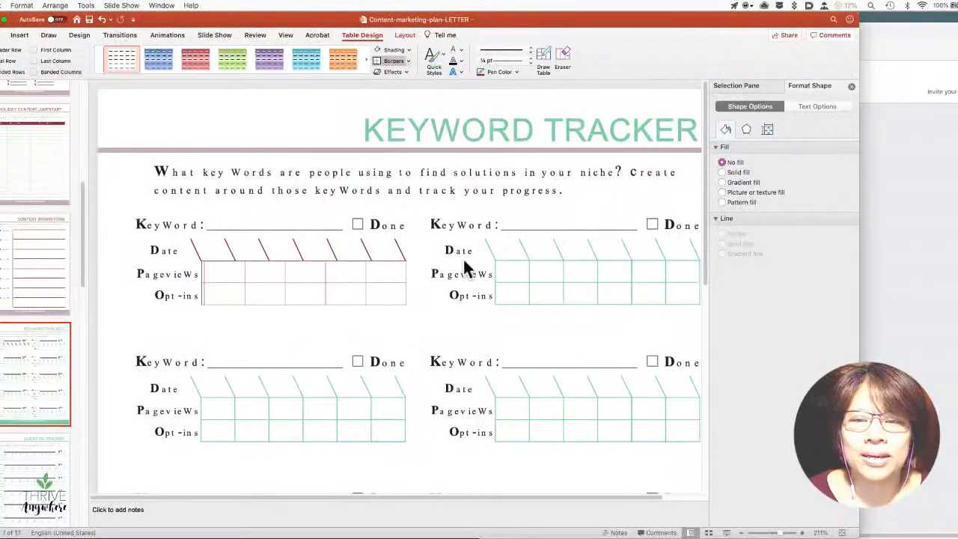
# Select all cells of the second Keyword Tracker table and apply All Borders in the dark red pen color
pyautogui.click(521, 271)
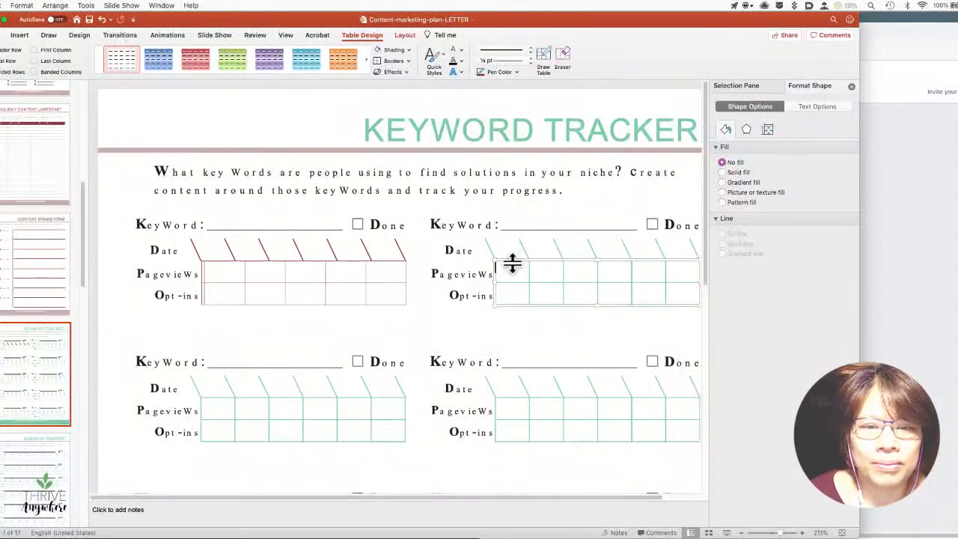
pyautogui.press('super+a')
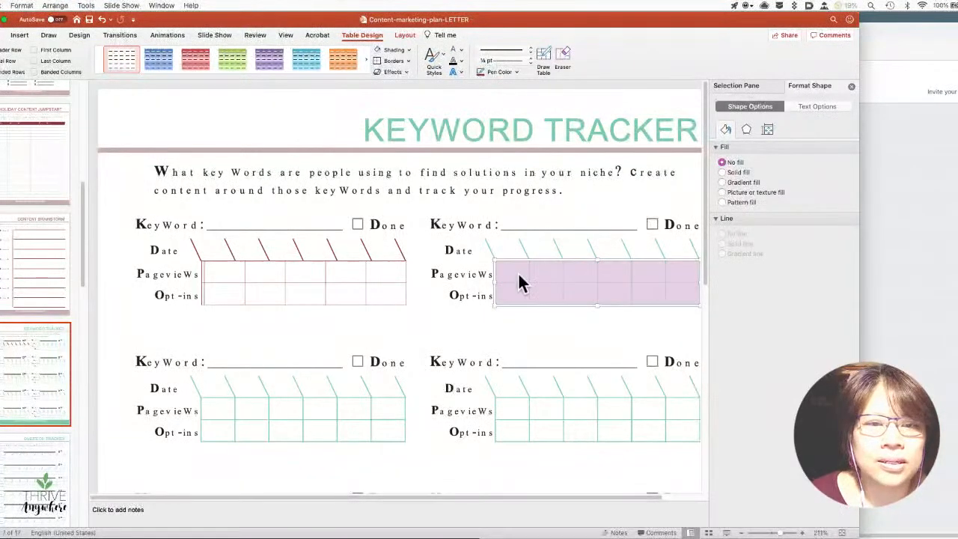
pyautogui.click(408, 62)
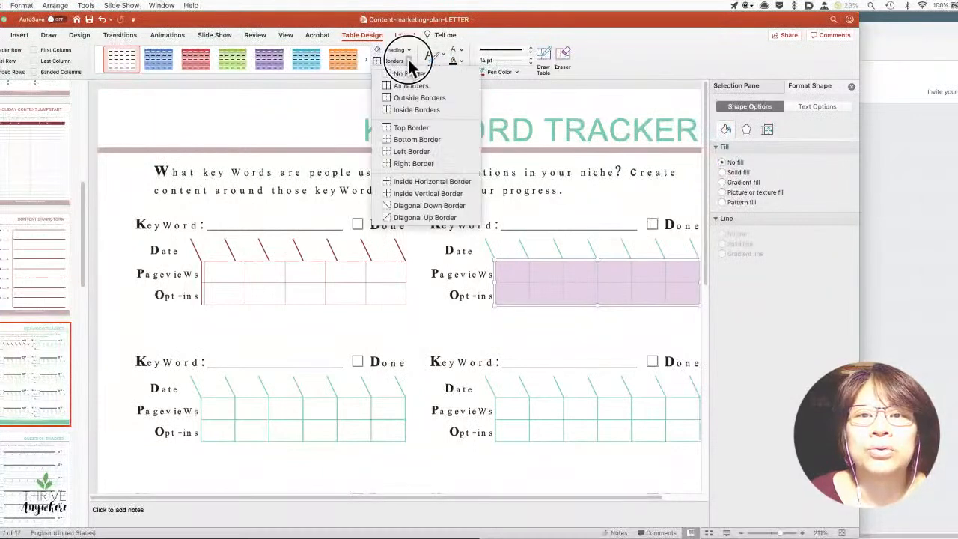
pyautogui.click(410, 86)
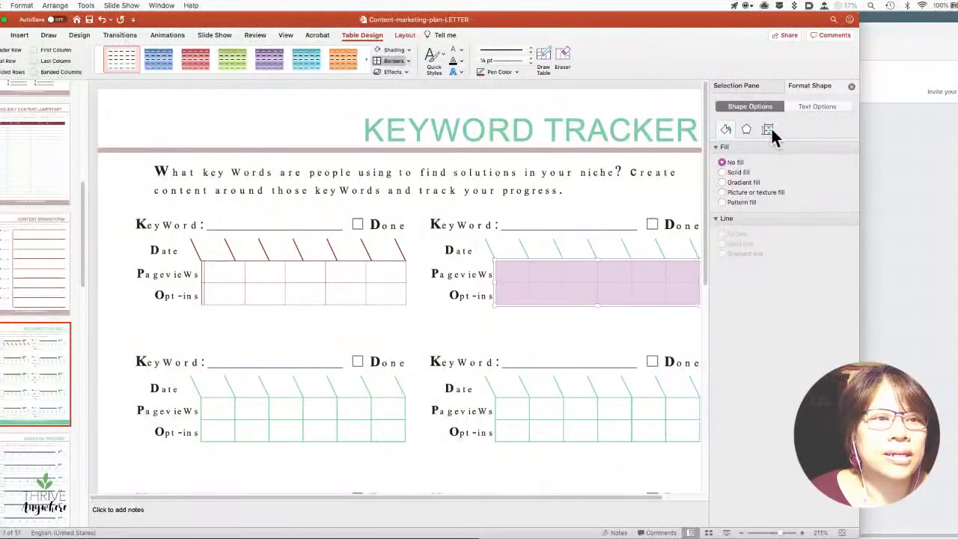
# Try to select the slanted date lines above the second Keyword Tracker table together on the slide
pyautogui.click(496, 251)
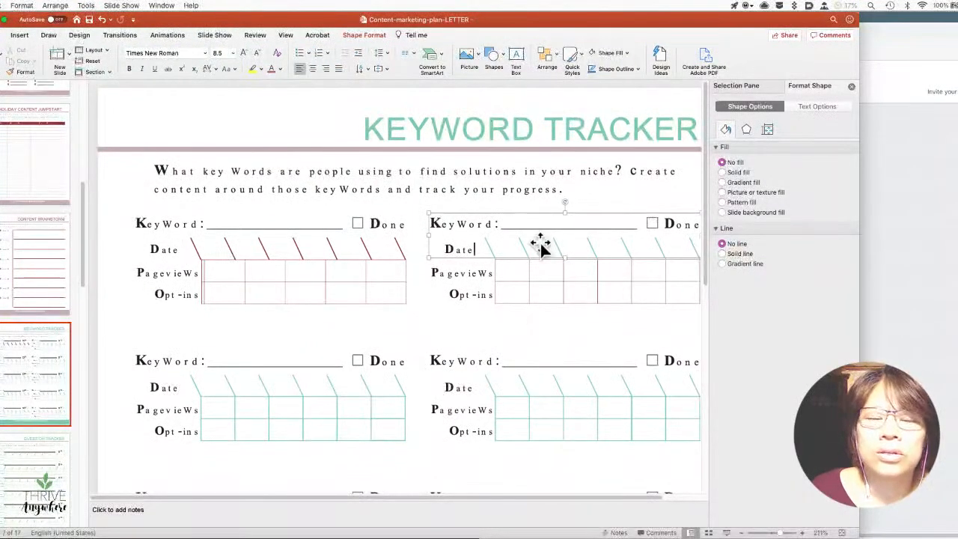
pyautogui.hscroll(2, 617, 500)
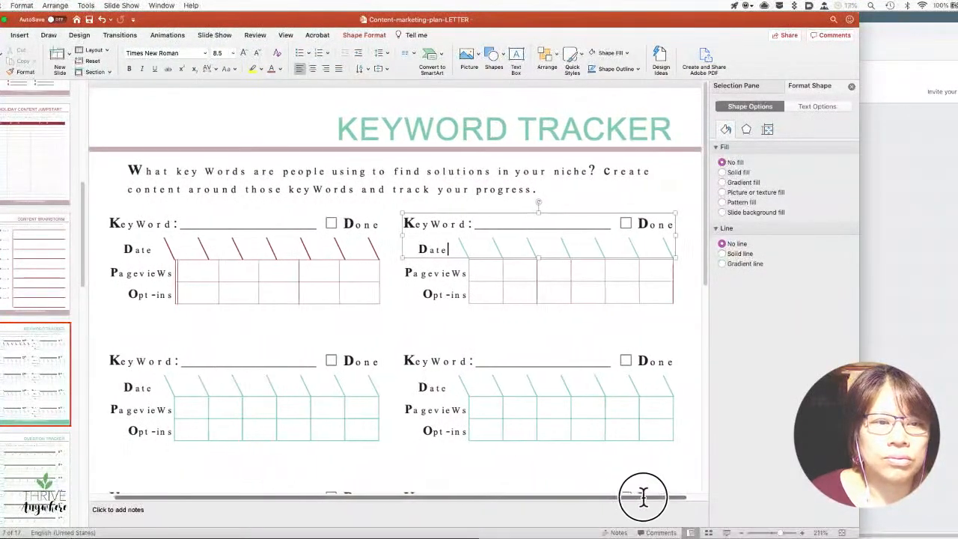
pyautogui.click(671, 263)
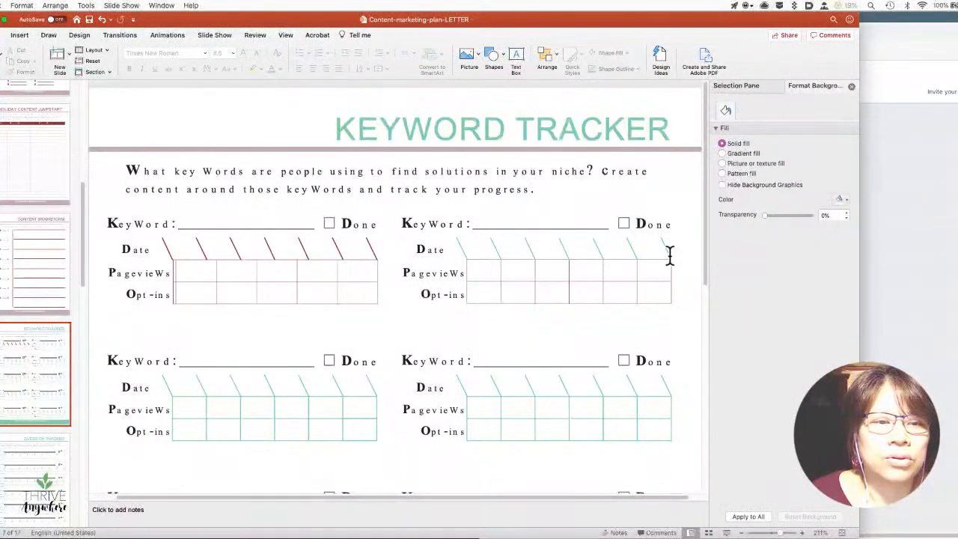
pyautogui.click(667, 256)
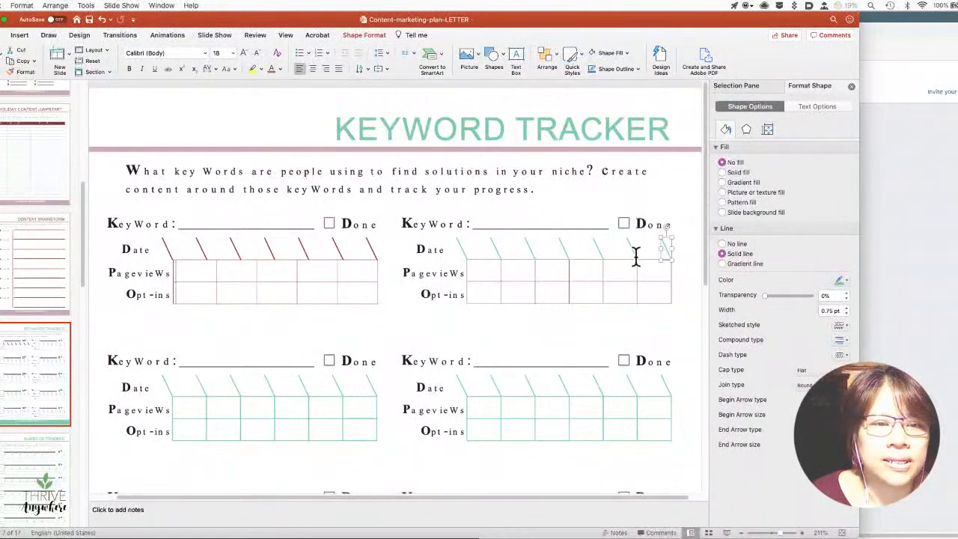
pyautogui.keyDown('shift'); pyautogui.click(634, 255); pyautogui.keyUp('shift')
pyautogui.keyDown('shift'); pyautogui.click(599, 253); pyautogui.keyUp('shift')
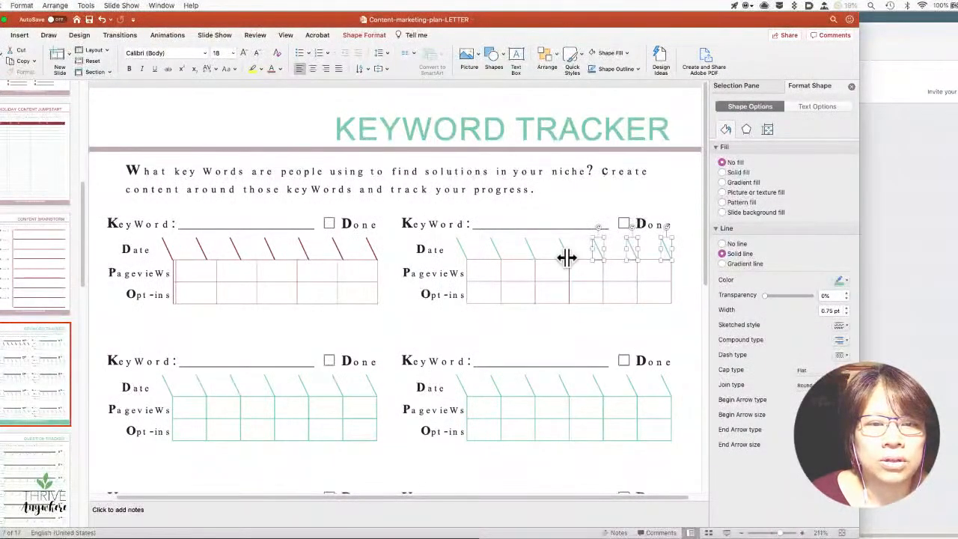
pyautogui.keyDown('shift'); pyautogui.click(567, 258); pyautogui.keyUp('shift')
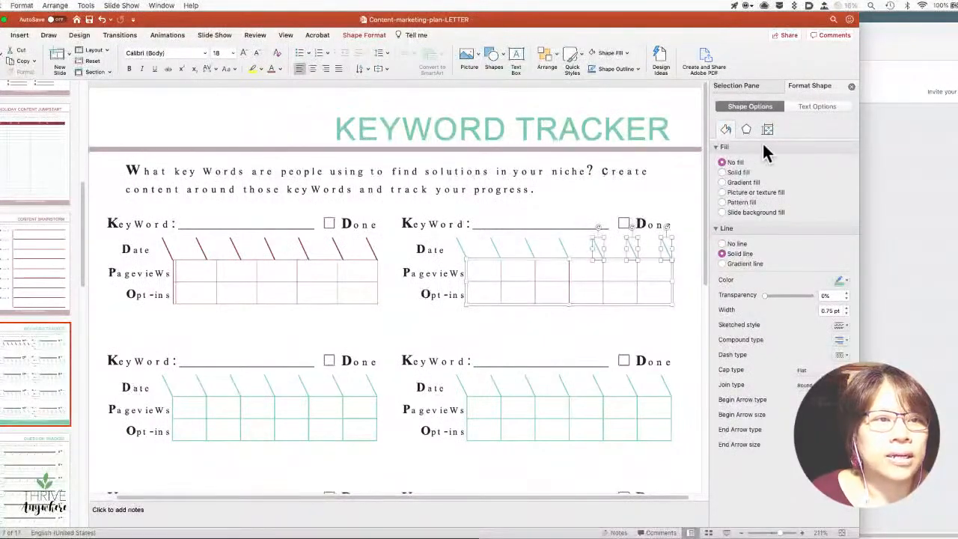
# Examine the entries around object 16 to object 21 in the slide's object list to identify the second tracker's date lines
pyautogui.click(760, 81)
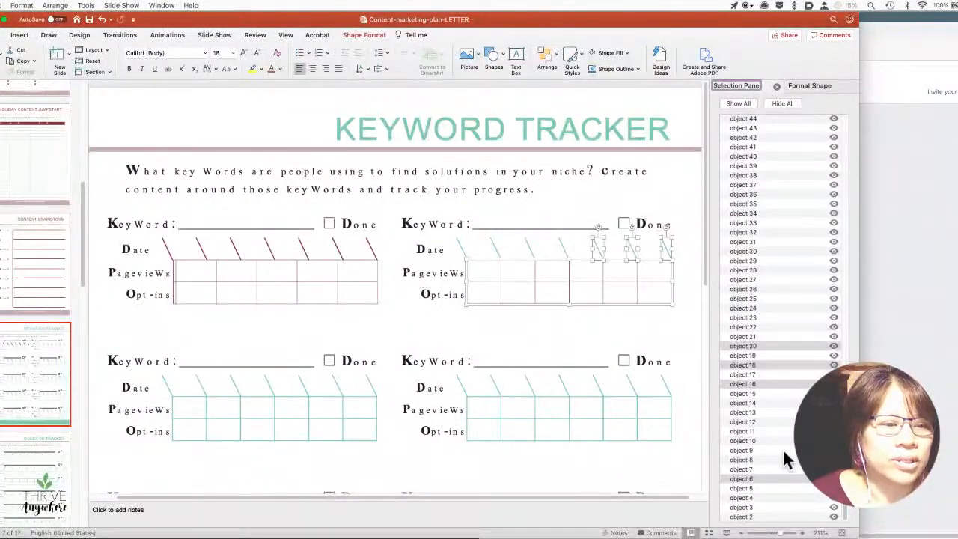
pyautogui.click(774, 476)
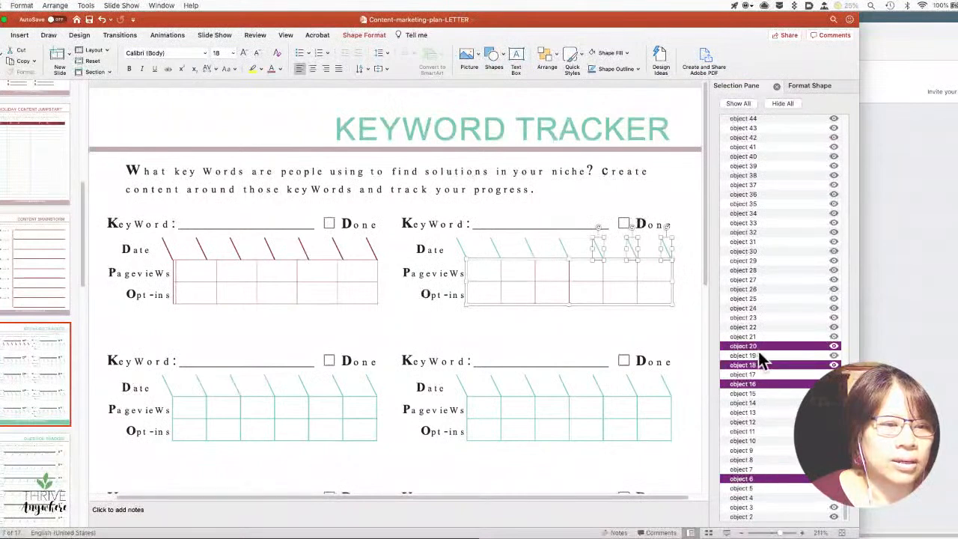
pyautogui.click(775, 384)
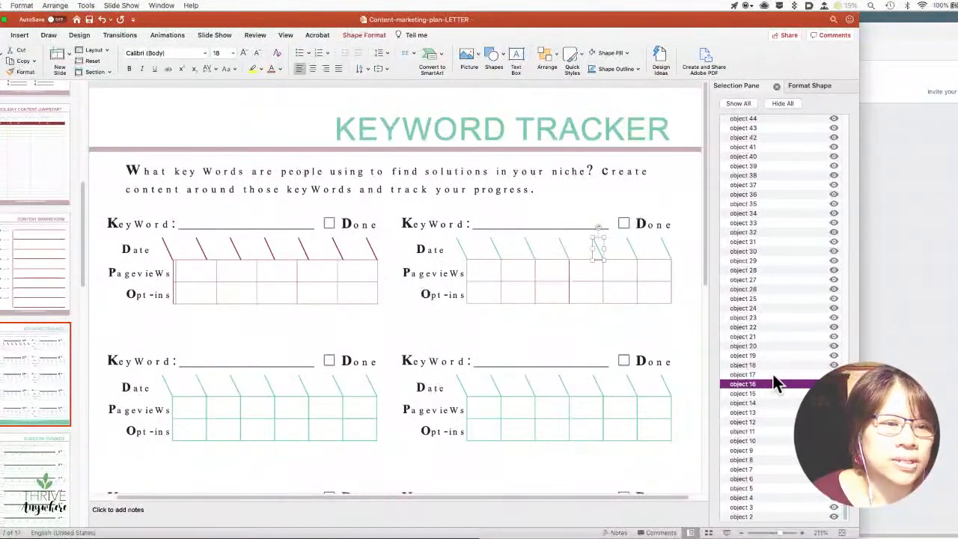
pyautogui.click(774, 374)
pyautogui.click(770, 365)
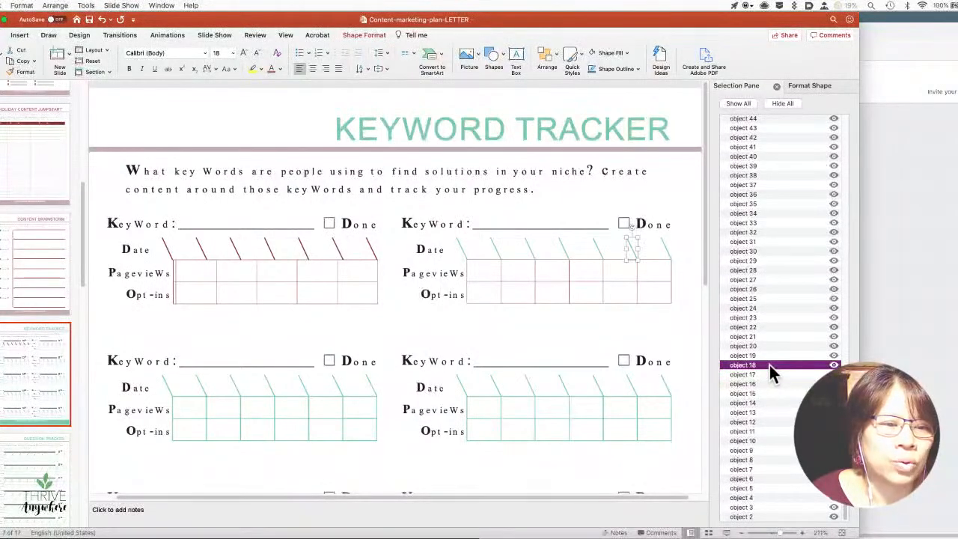
pyautogui.click(769, 354)
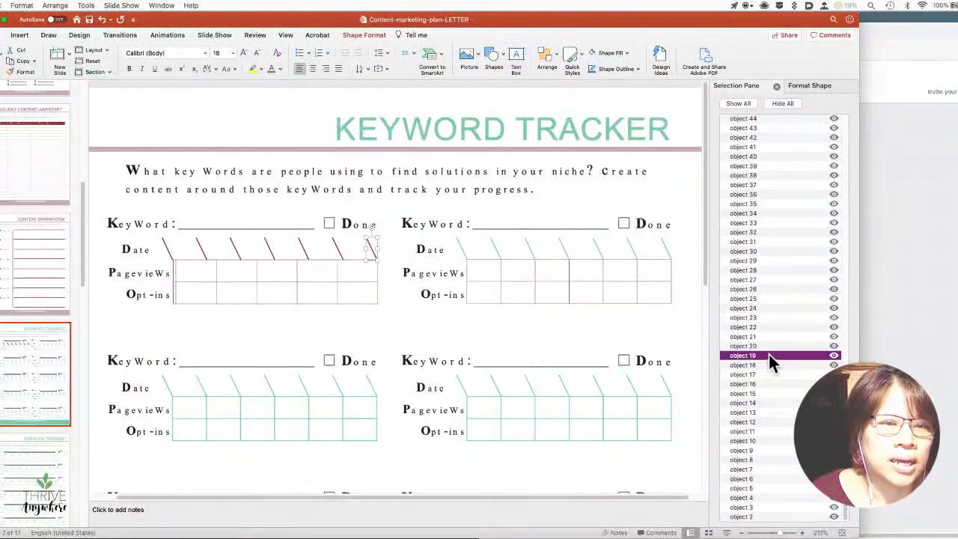
pyautogui.click(769, 348)
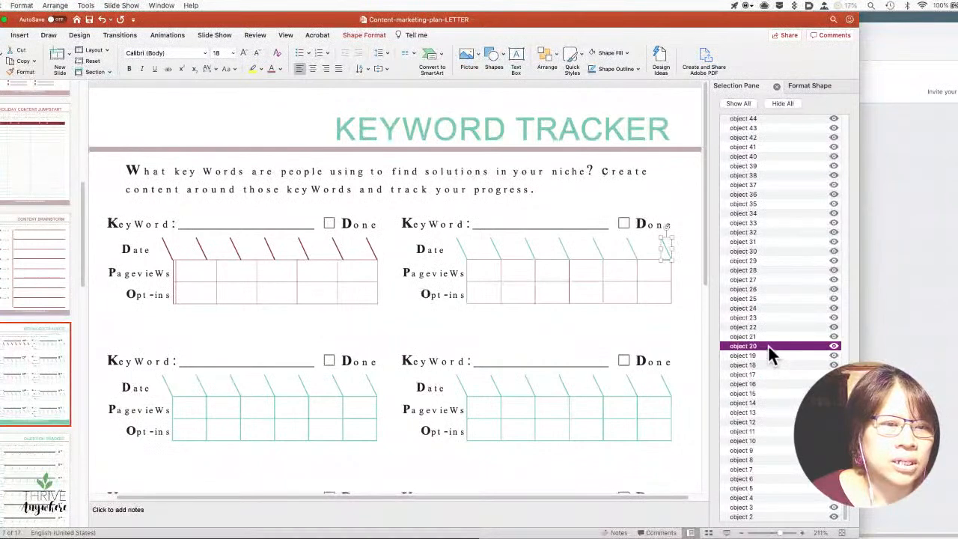
pyautogui.click(768, 340)
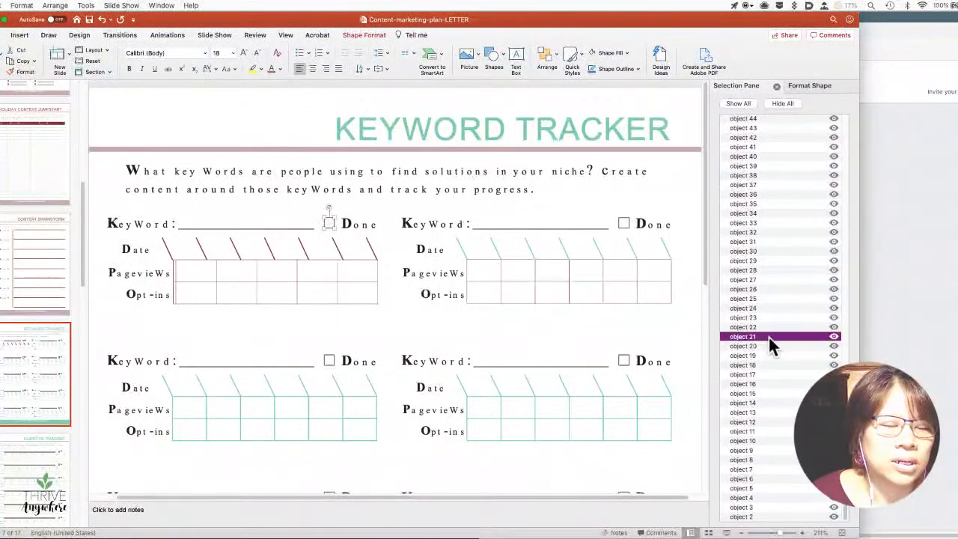
pyautogui.click(769, 347)
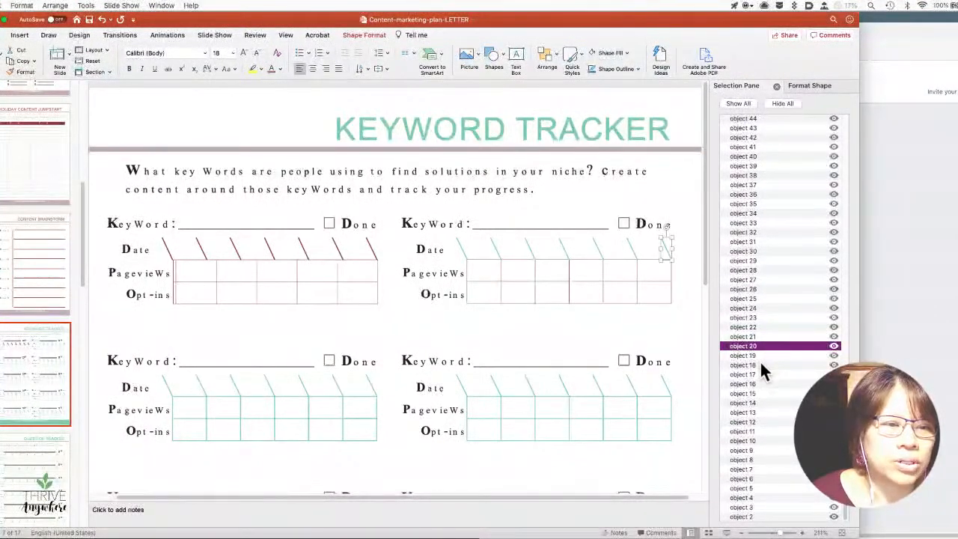
pyautogui.click(760, 366)
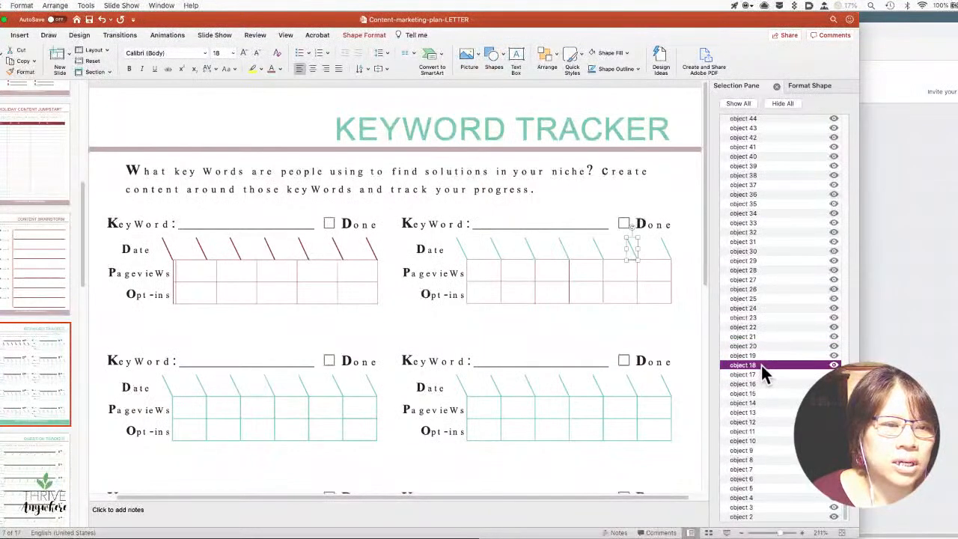
pyautogui.keyDown('super'); pyautogui.click(762, 355); pyautogui.keyUp('super')
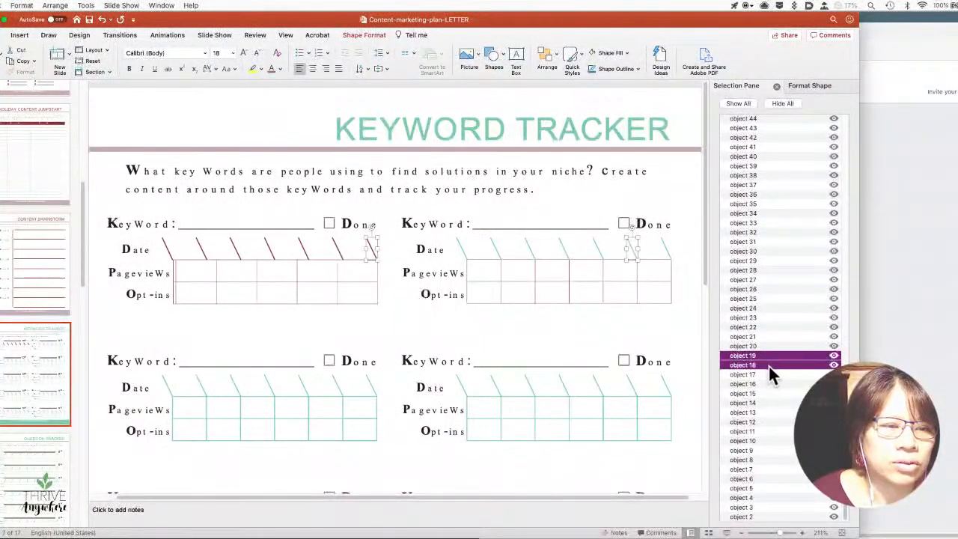
pyautogui.click(768, 372)
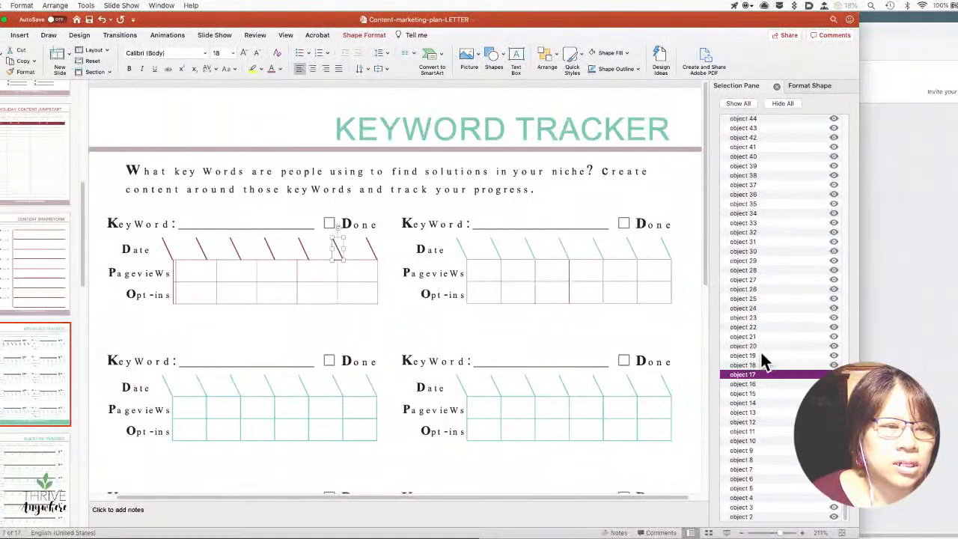
# Move object 18 and object 16 above object 19 in the slide's object list
pyautogui.moveTo(761, 364); pyautogui.dragTo(762, 351)
pyautogui.click(765, 373)
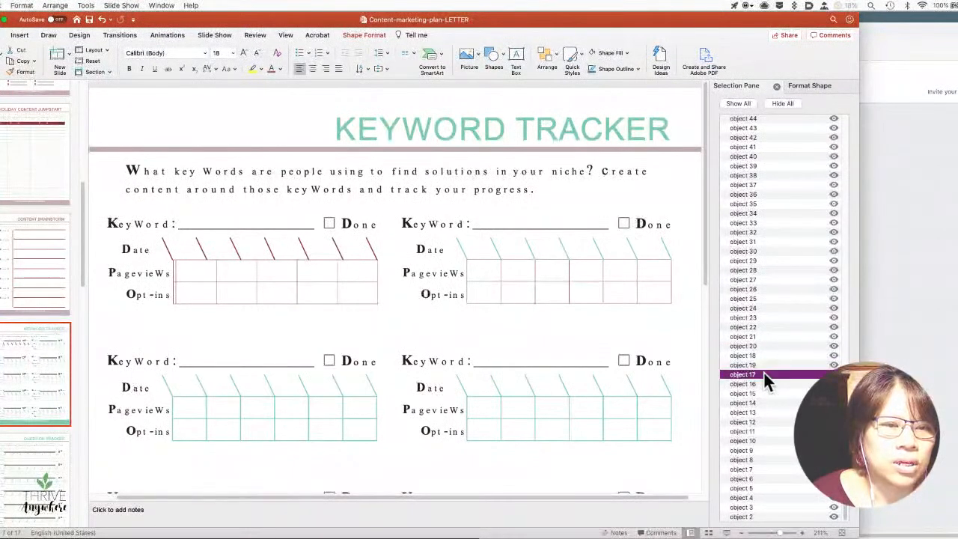
pyautogui.click(764, 374)
pyautogui.click(763, 382)
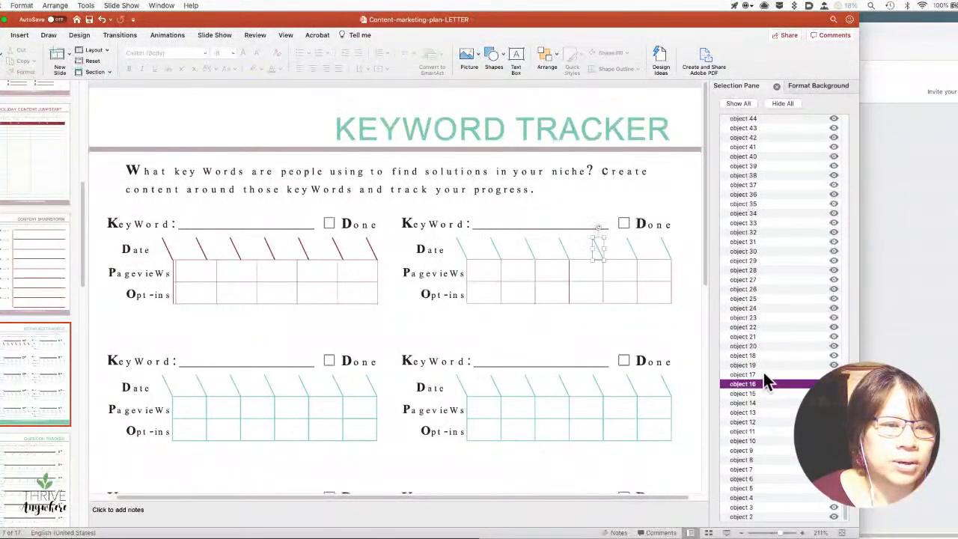
pyautogui.moveTo(761, 380); pyautogui.dragTo(759, 361)
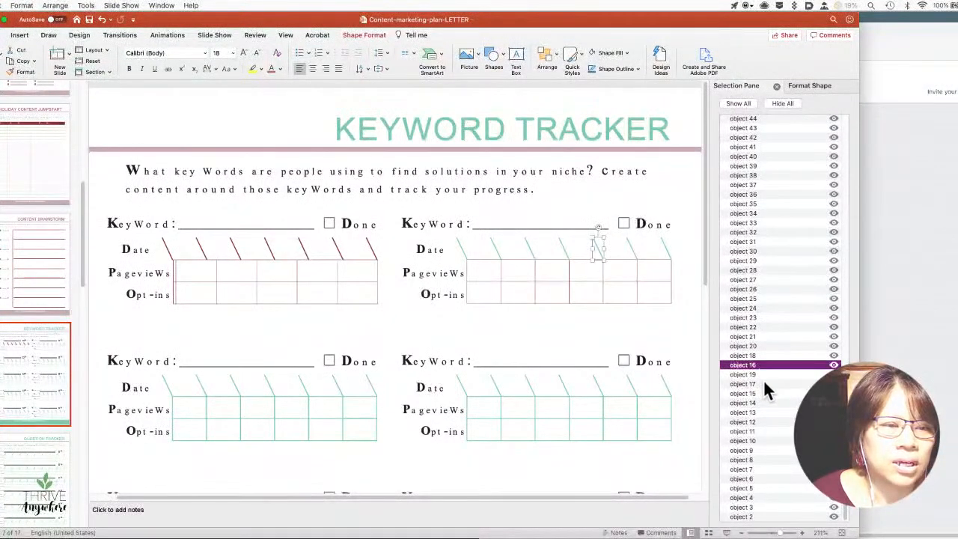
# Identify the second tracker's middle date line, object 14, and move it directly below object 16 in the object list
pyautogui.click(759, 382)
pyautogui.click(759, 383)
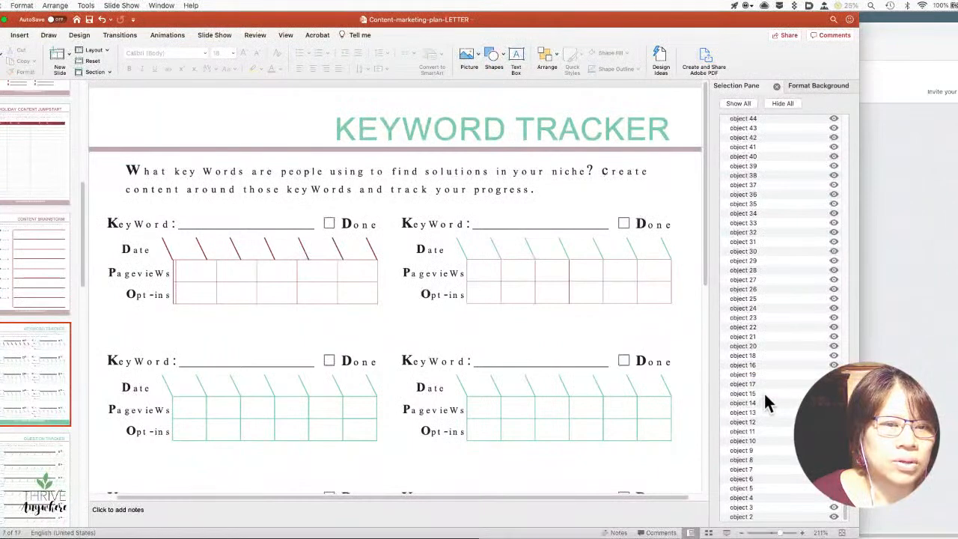
pyautogui.click(764, 394)
pyautogui.click(762, 402)
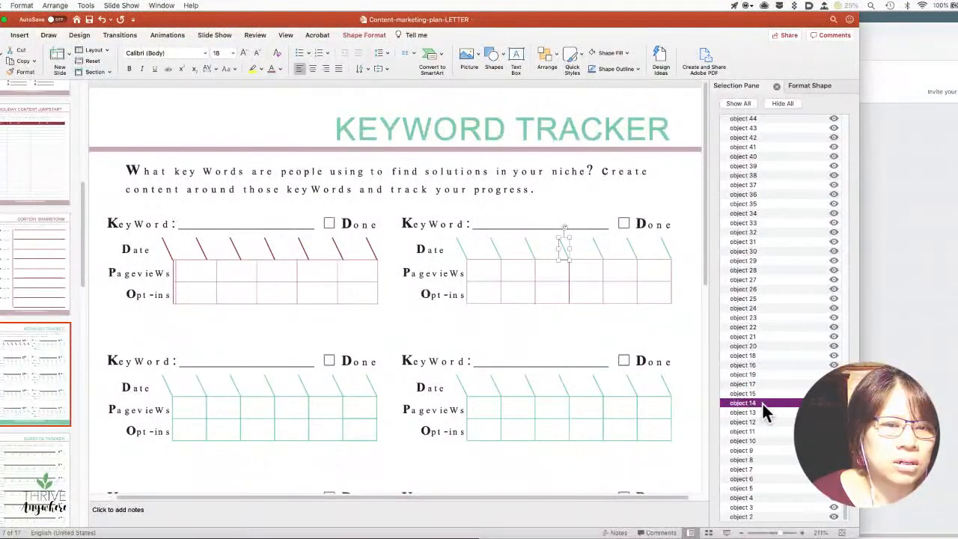
pyautogui.moveTo(763, 402); pyautogui.dragTo(753, 383)
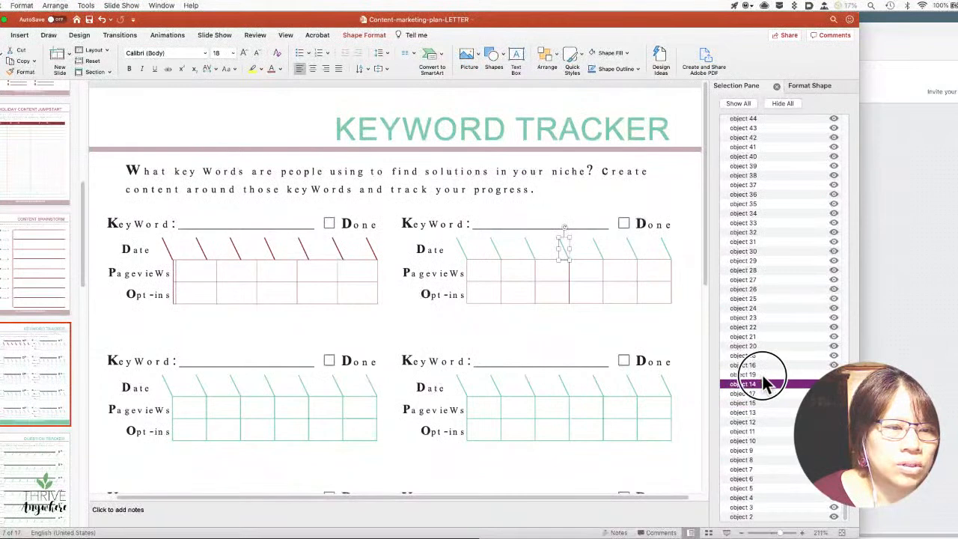
pyautogui.click(762, 375)
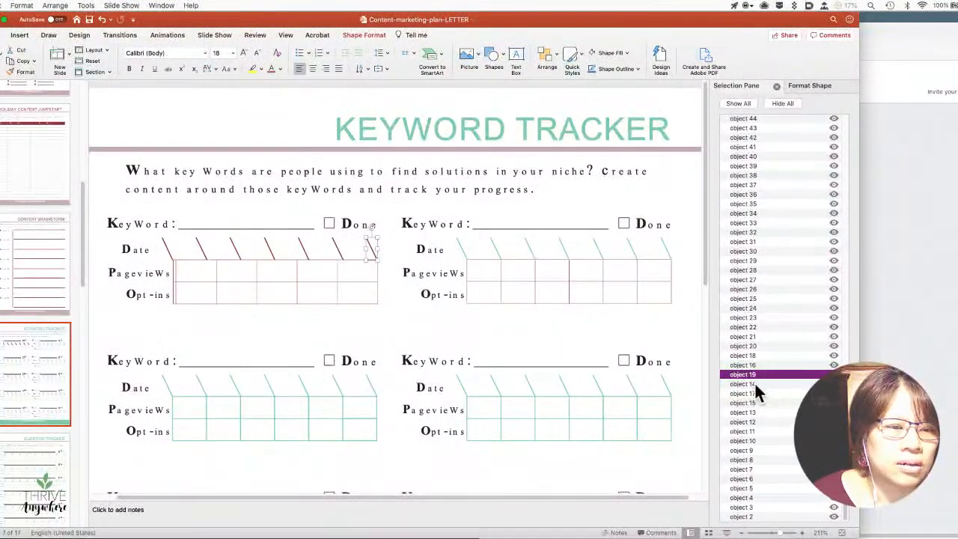
pyautogui.click(744, 385)
pyautogui.moveTo(746, 382)
pyautogui.mouseDown()
pyautogui.moveTo(741, 363)
pyautogui.moveTo(749, 379)
pyautogui.moveTo(754, 369)
pyautogui.mouseUp()
# Try to select the second tracker's date lines as one range of objects 14, 16, 18 and 20
pyautogui.keyDown('shift'); pyautogui.click(760, 347); pyautogui.keyUp('shift')
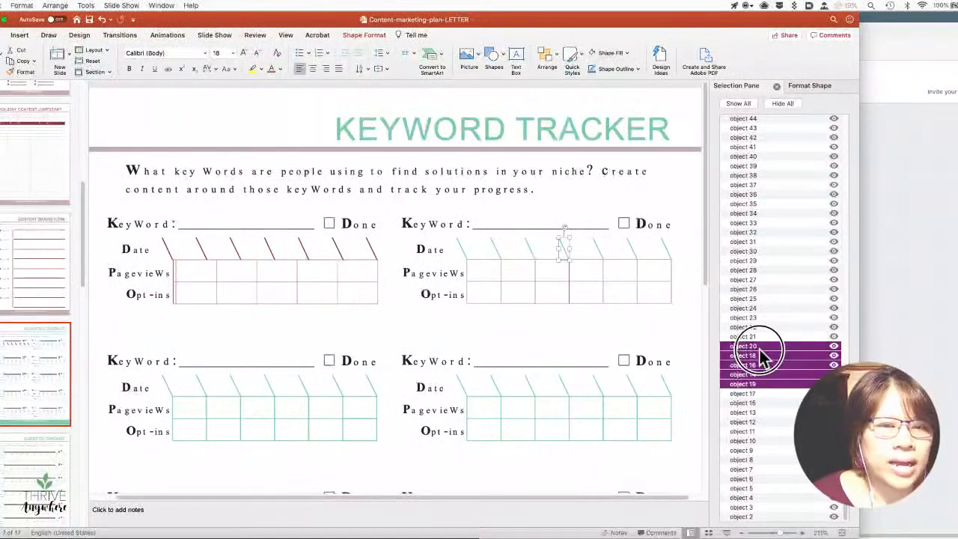
pyautogui.click(779, 390)
pyautogui.click(776, 374)
pyautogui.keyDown('shift'); pyautogui.click(776, 364); pyautogui.keyUp('shift')
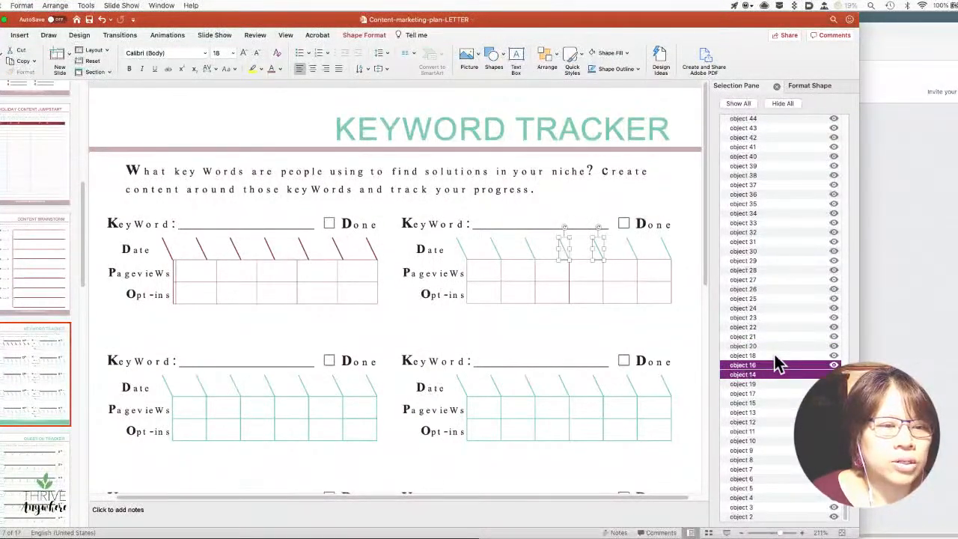
pyautogui.keyDown('shift'); pyautogui.click(775, 355); pyautogui.keyUp('shift')
pyautogui.keyDown('shift'); pyautogui.click(775, 347); pyautogui.keyUp('shift')
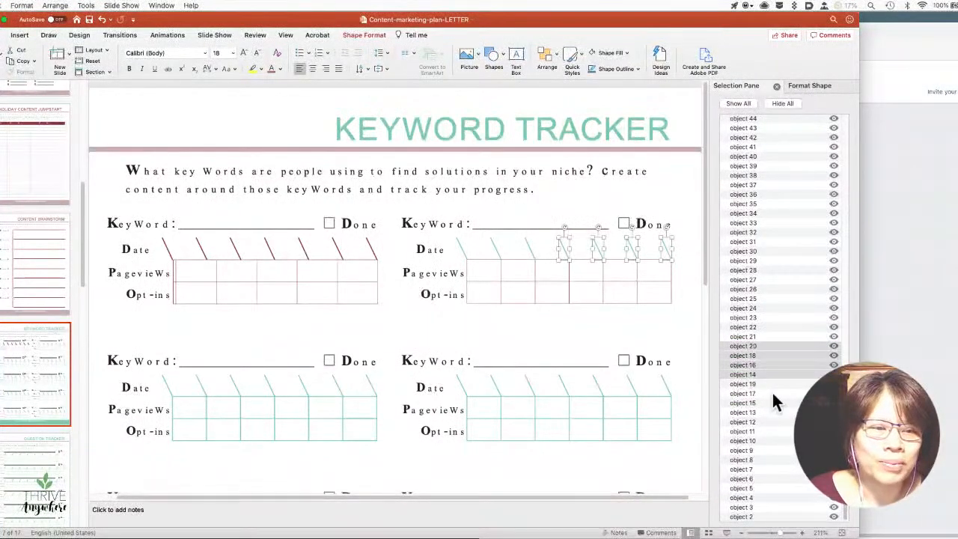
# Select objects 16, 18, 19, 20 and 21 individually in the object list
pyautogui.click(777, 384)
pyautogui.keyDown('super'); pyautogui.click(782, 364); pyautogui.keyUp('super')
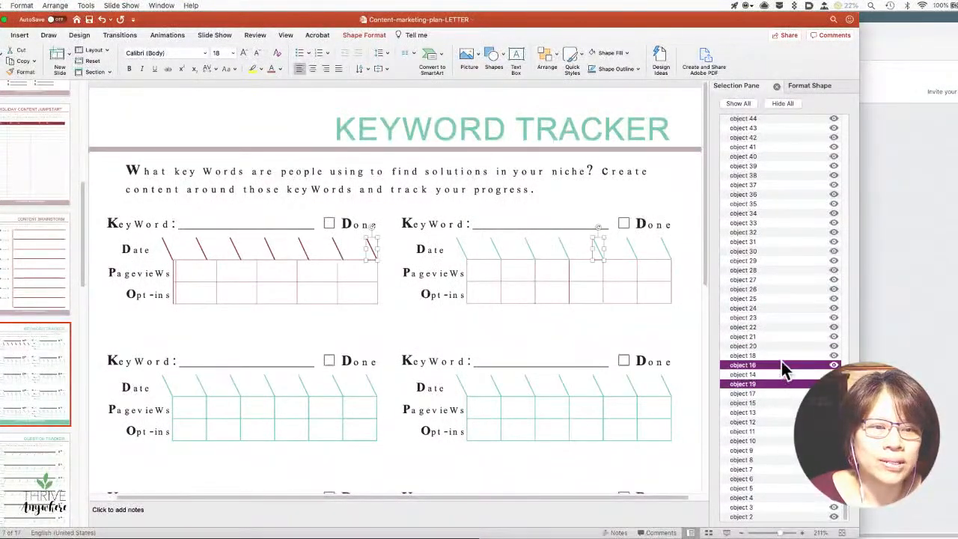
pyautogui.keyDown('super'); pyautogui.click(784, 346); pyautogui.keyUp('super')
pyautogui.keyDown('super'); pyautogui.click(777, 337); pyautogui.keyUp('super')
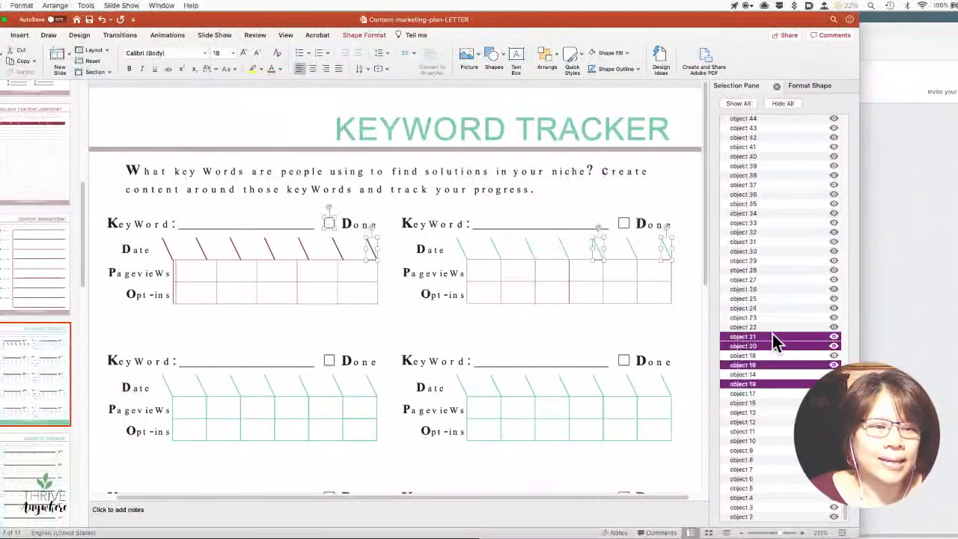
pyautogui.keyDown('super'); pyautogui.click(758, 355); pyautogui.keyUp('super')
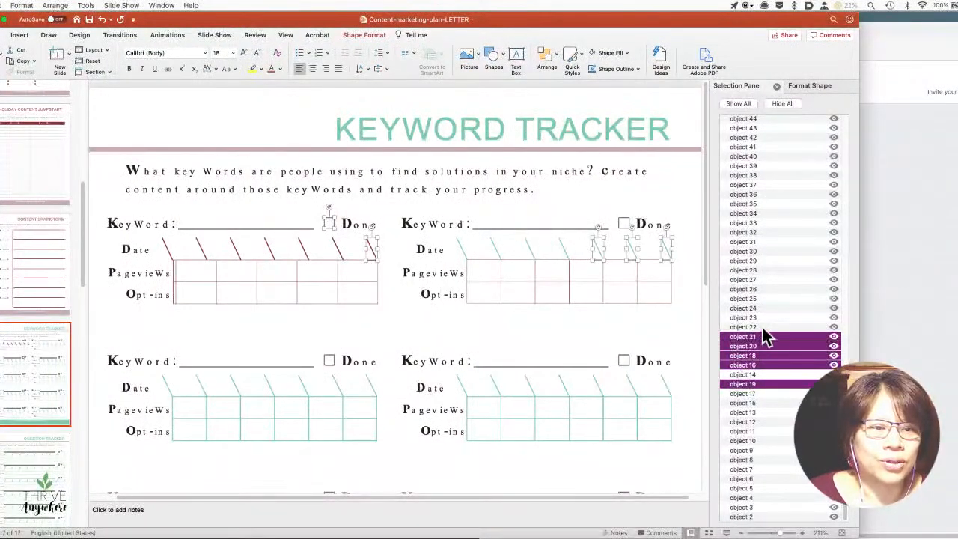
pyautogui.keyDown('super'); pyautogui.click(763, 327); pyautogui.keyUp('super')
pyautogui.keyDown('super'); pyautogui.click(762, 327); pyautogui.keyUp('super')
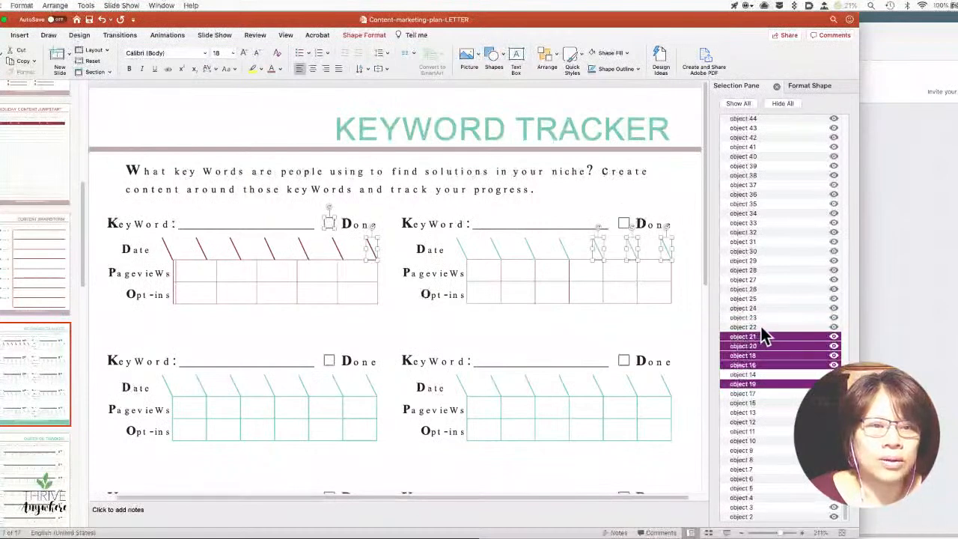
# Add objects 12, 10 and 8 to the selection and leave out objects 13 and 19
pyautogui.keyDown('super'); pyautogui.click(765, 401); pyautogui.keyUp('super')
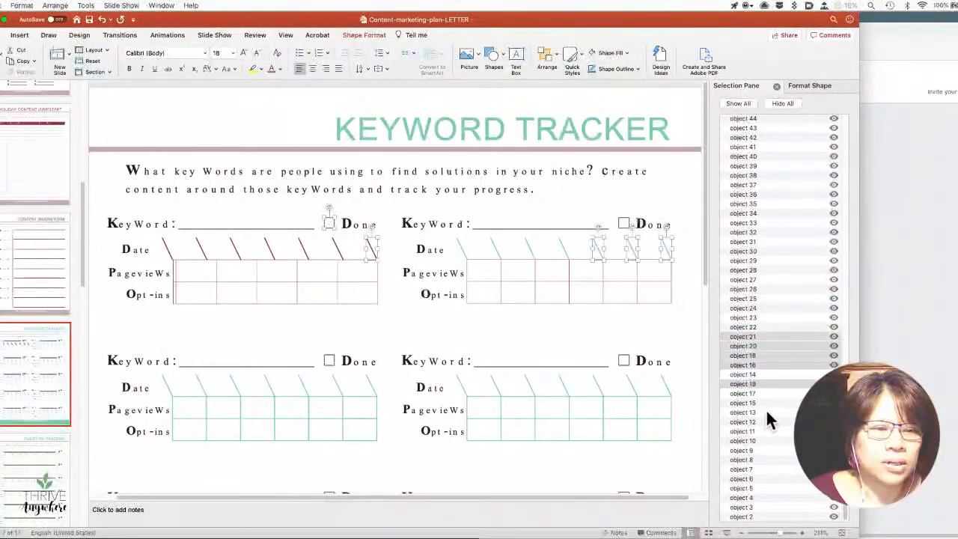
pyautogui.keyDown('super'); pyautogui.click(790, 413); pyautogui.keyUp('super')
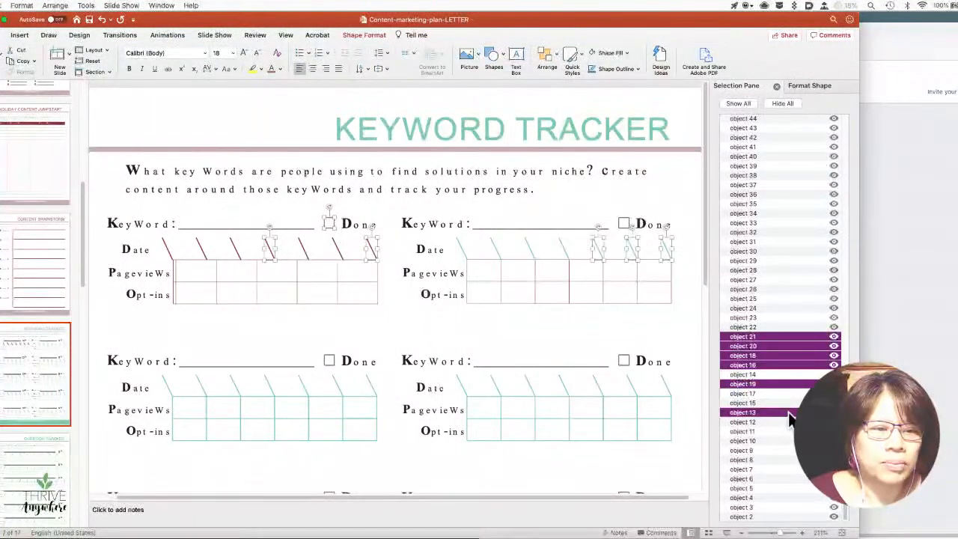
pyautogui.keyDown('super'); pyautogui.click(789, 414); pyautogui.keyUp('super')
pyautogui.keyDown('super'); pyautogui.click(783, 420); pyautogui.keyUp('super')
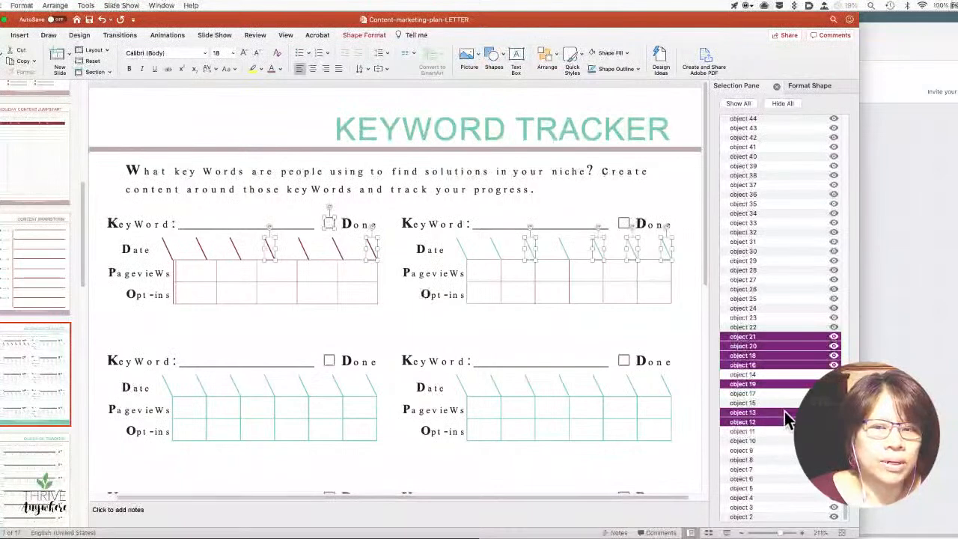
pyautogui.keyDown('super'); pyautogui.click(784, 384); pyautogui.keyUp('super')
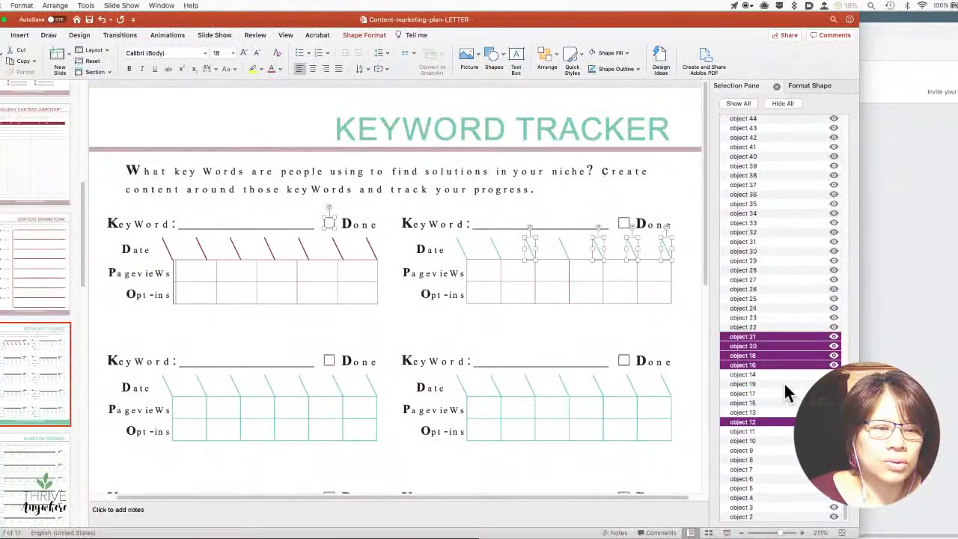
pyautogui.keyDown('super'); pyautogui.click(778, 430); pyautogui.keyUp('super')
pyautogui.keyDown('super'); pyautogui.click(778, 430); pyautogui.keyUp('super')
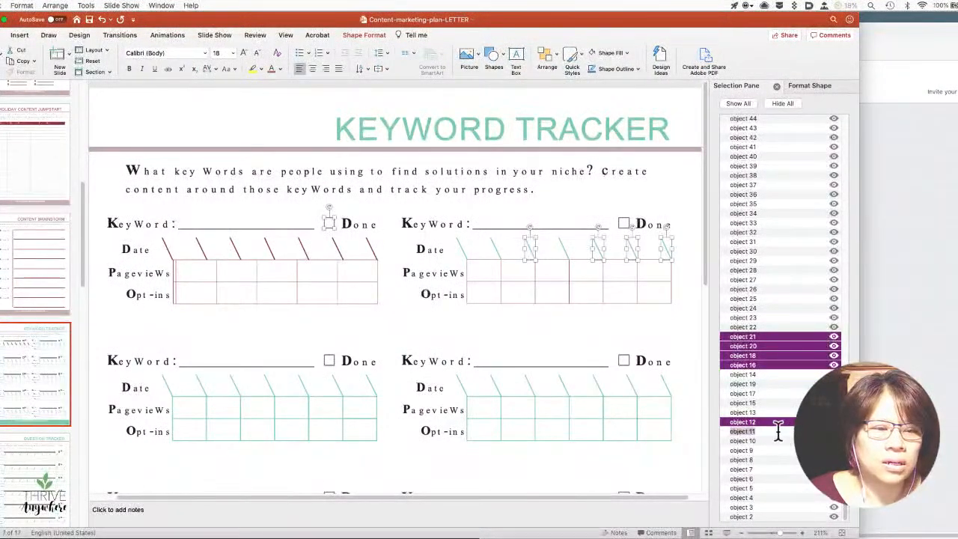
pyautogui.keyDown('super'); pyautogui.click(777, 438); pyautogui.keyUp('super')
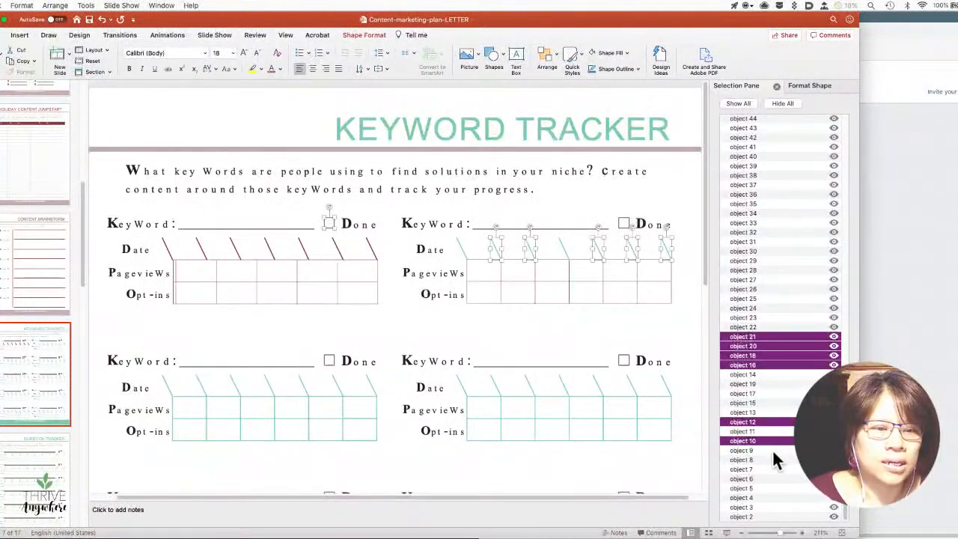
pyautogui.keyDown('super'); pyautogui.click(769, 461); pyautogui.keyUp('super')
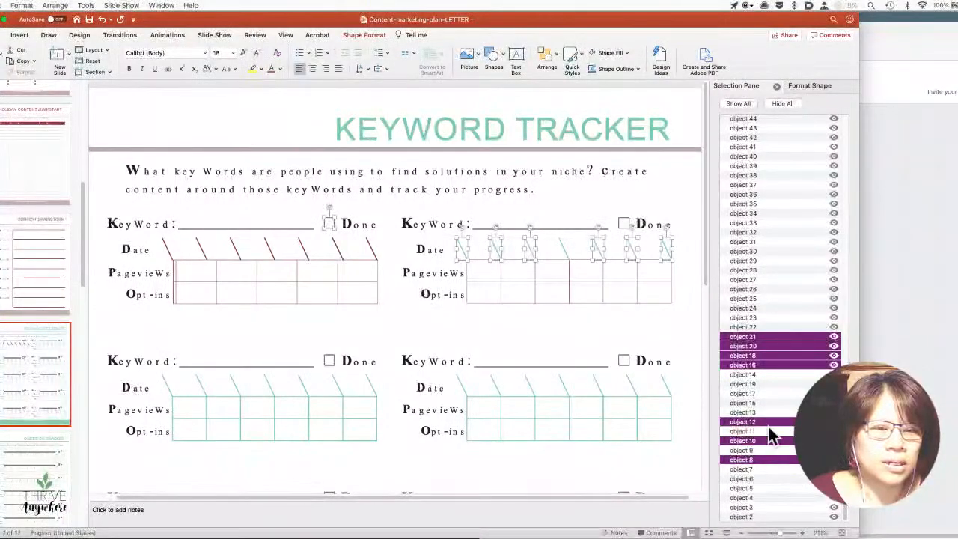
# Add object 14 to the selection, leave out object 15, and group the selected objects
pyautogui.keyDown('super'); pyautogui.click(767, 394); pyautogui.keyUp('super')
pyautogui.keyDown('super'); pyautogui.click(768, 394); pyautogui.keyUp('super')
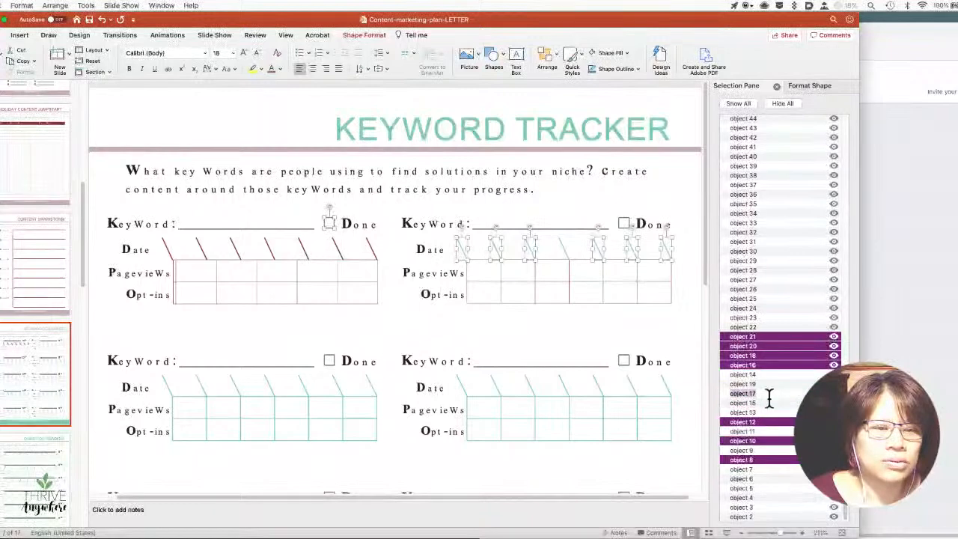
pyautogui.keyDown('super'); pyautogui.click(772, 403); pyautogui.keyUp('super')
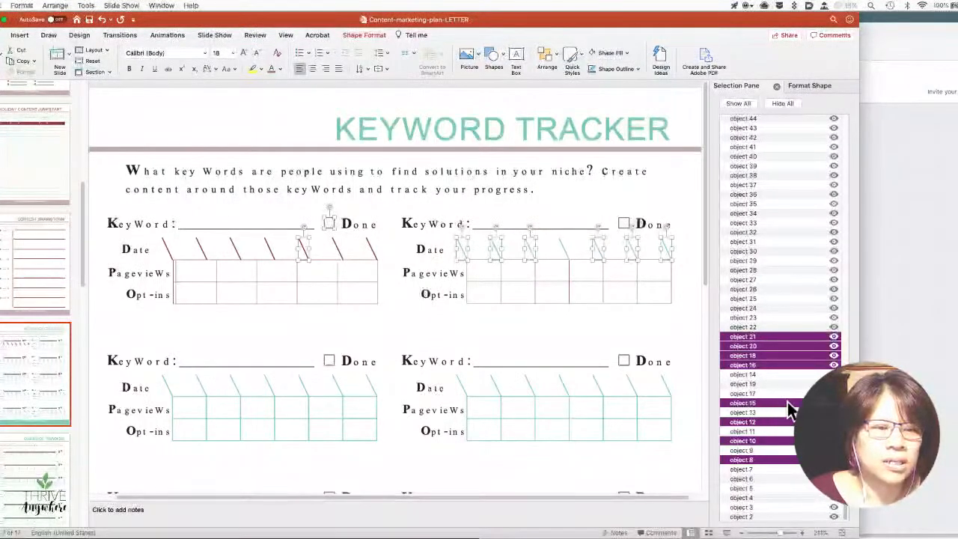
pyautogui.keyDown('super'); pyautogui.click(786, 405); pyautogui.keyUp('super')
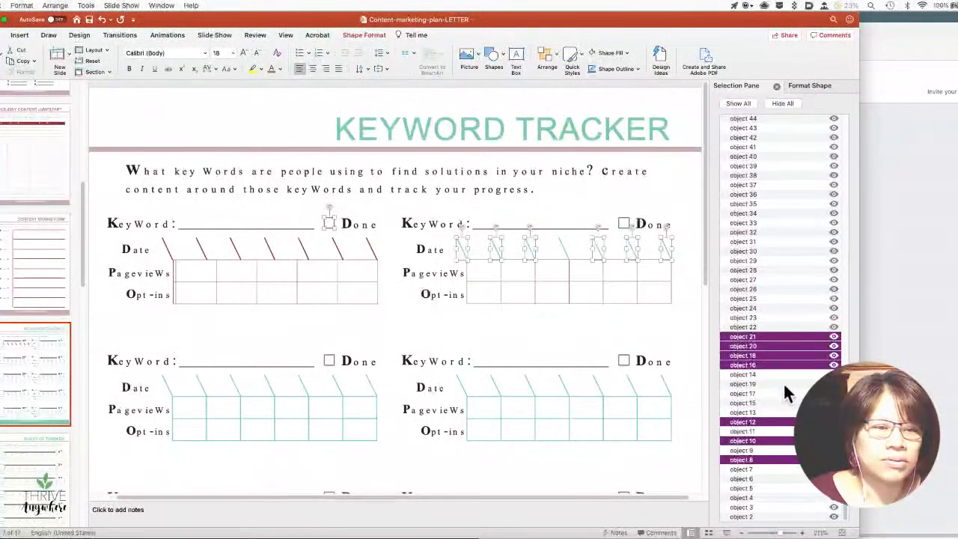
pyautogui.keyDown('super'); pyautogui.click(783, 375); pyautogui.keyUp('super')
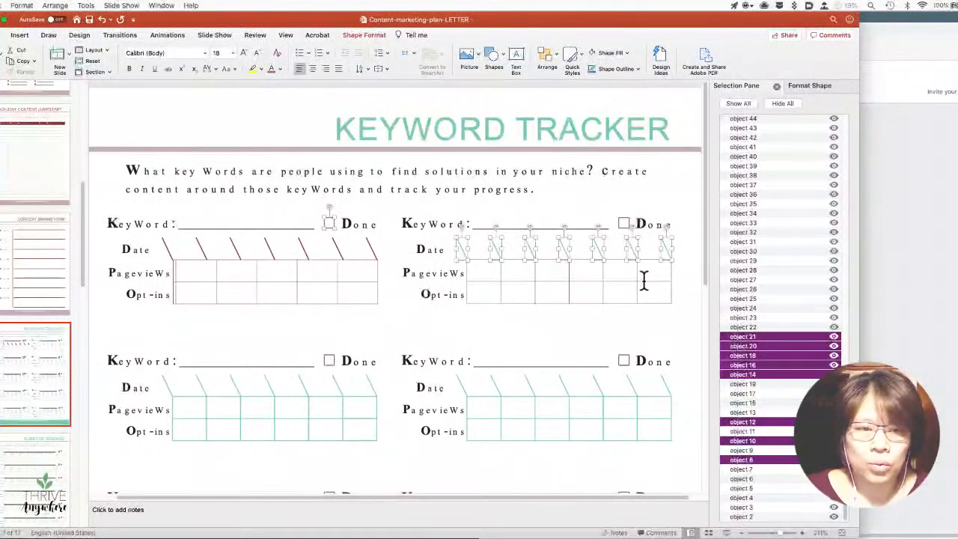
pyautogui.press('super+alt+g')
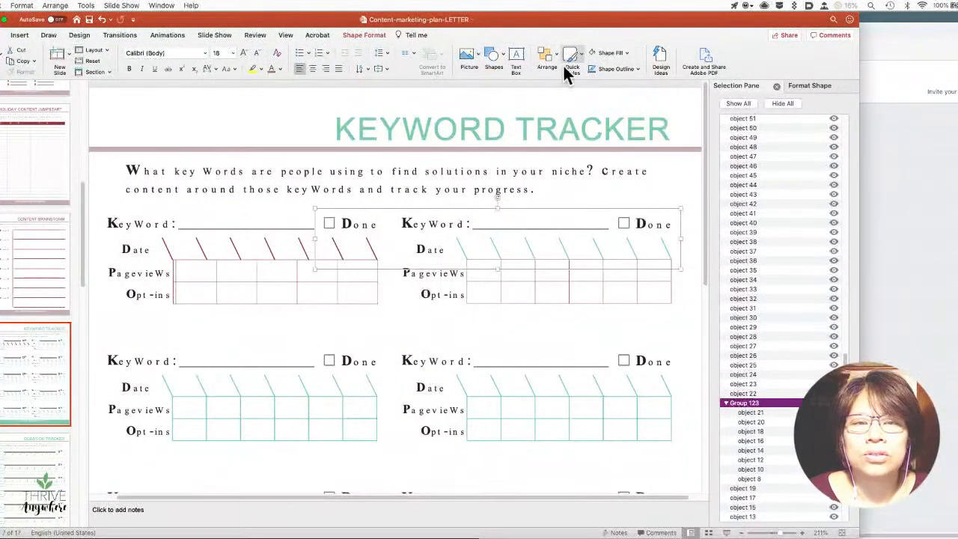
# Set the line color of the grouped date lines above the second Keyword Tracker table to dark red
pyautogui.click(810, 86)
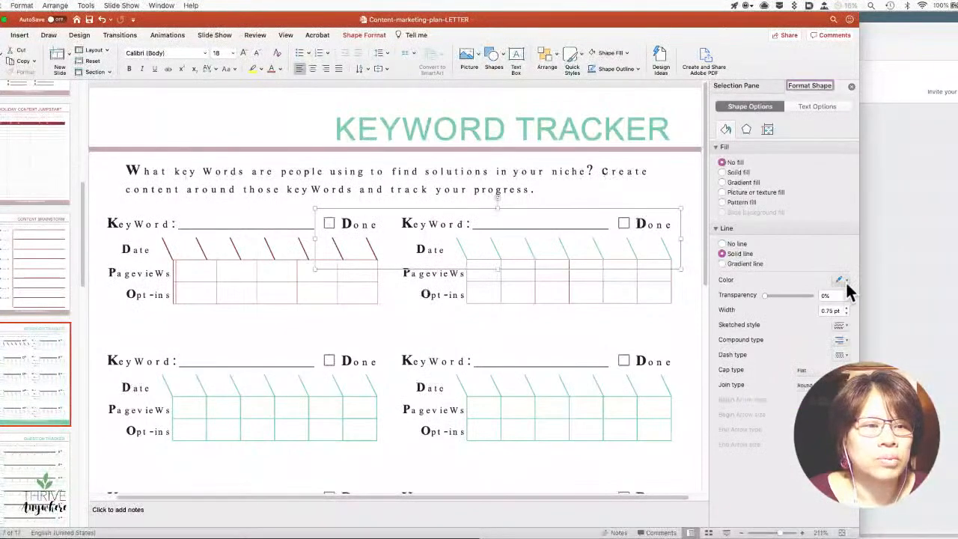
pyautogui.click(846, 280)
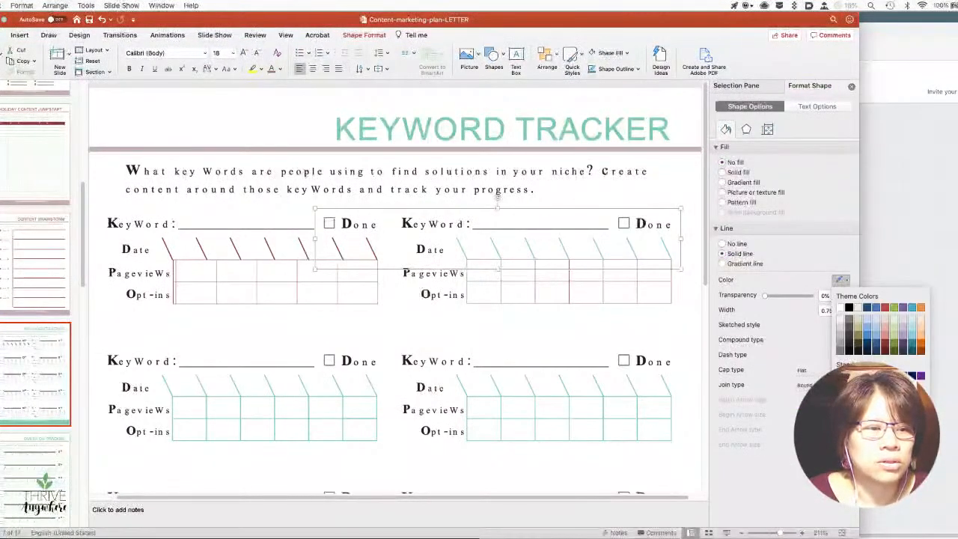
pyautogui.click(840, 398)
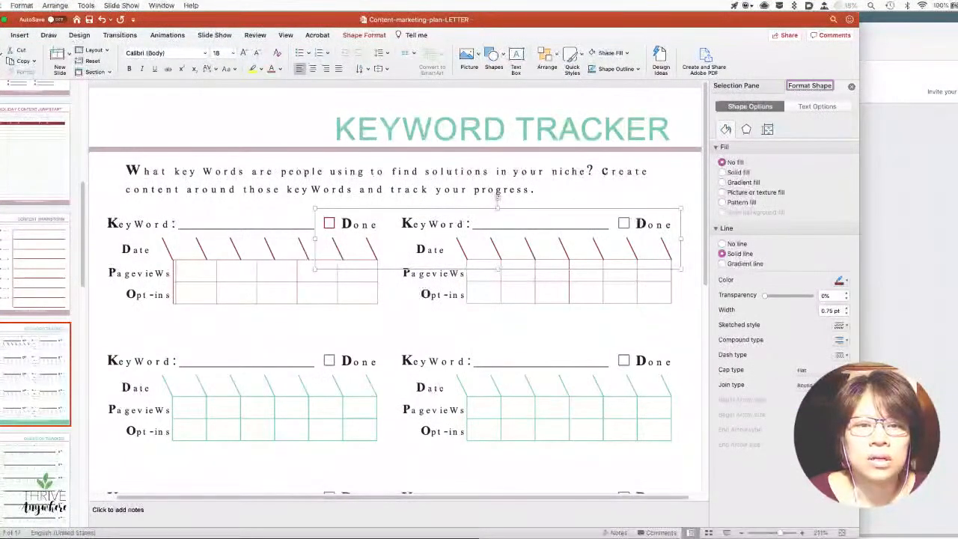
pyautogui.click(671, 328)
# Look over the remaining tracker tables and select the "KEYWORD TRACKER" title text box
pyautogui.scroll(-3, 605, 352)
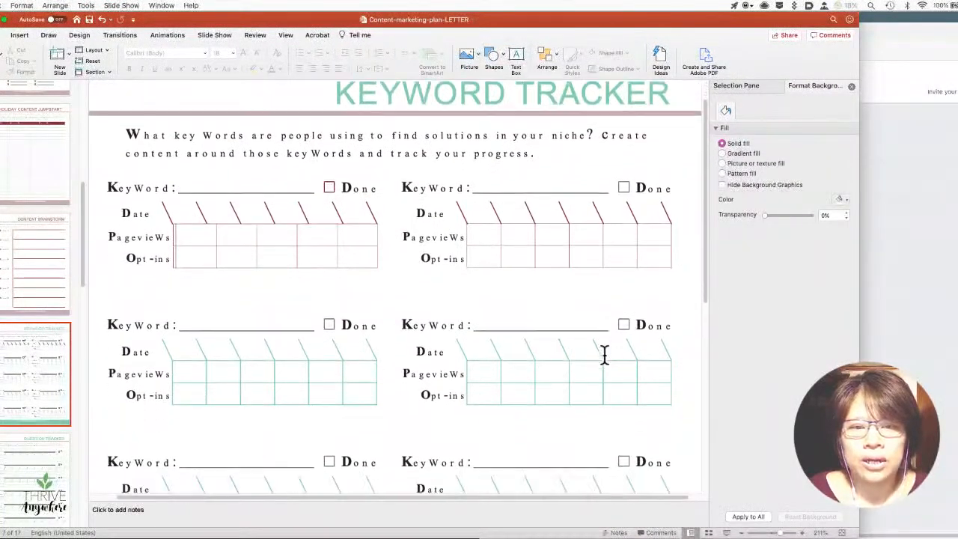
pyautogui.scroll(-1, 605, 355)
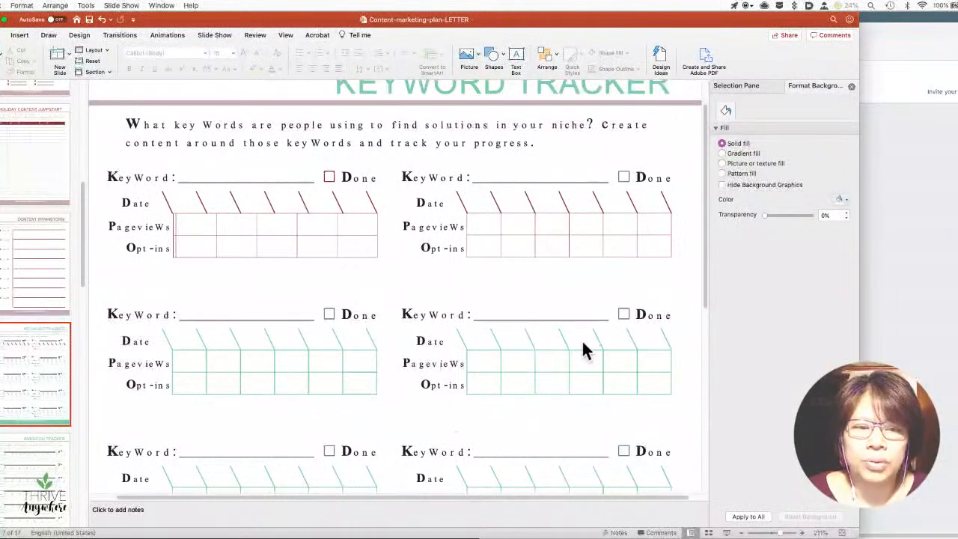
pyautogui.scroll(-3, 528, 409)
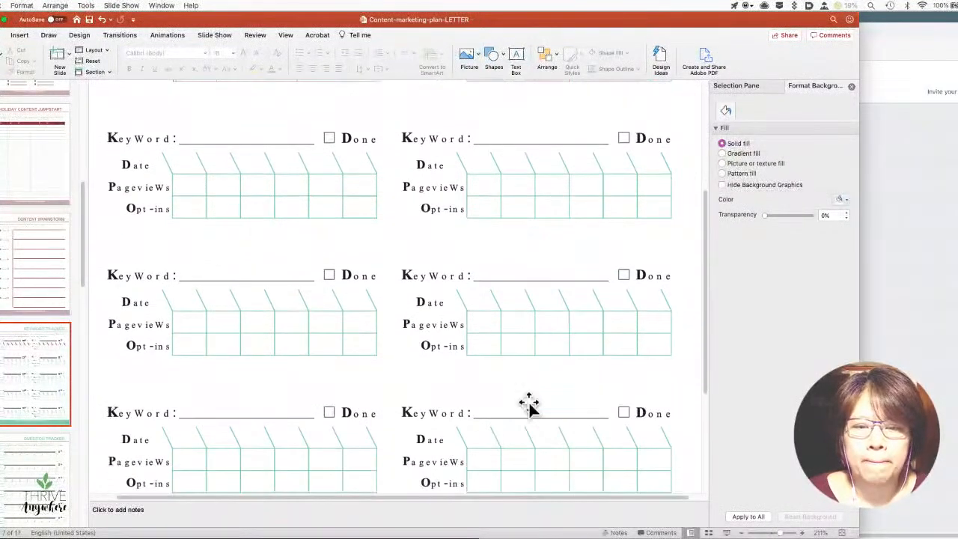
pyautogui.scroll(-8, 528, 405)
pyautogui.scroll(10, 152, 338)
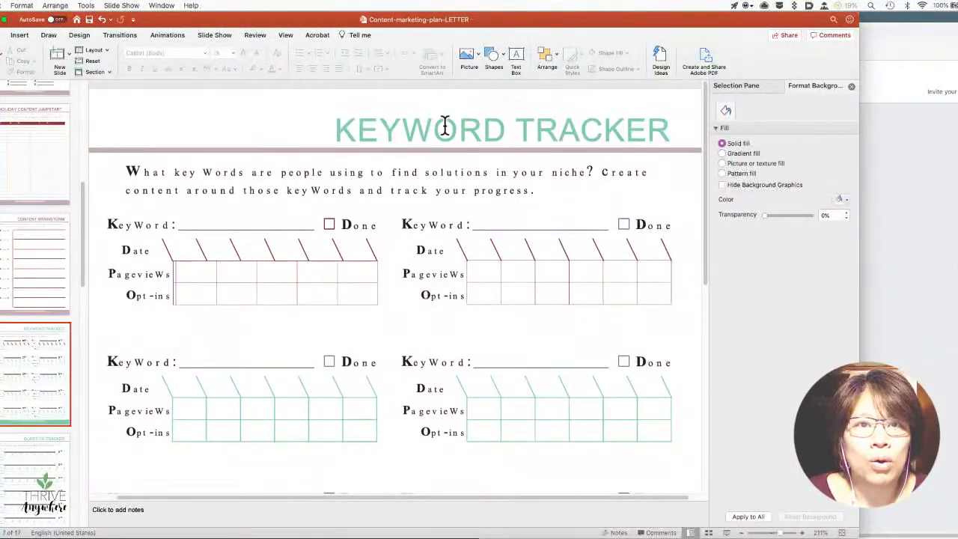
pyautogui.click(444, 126)
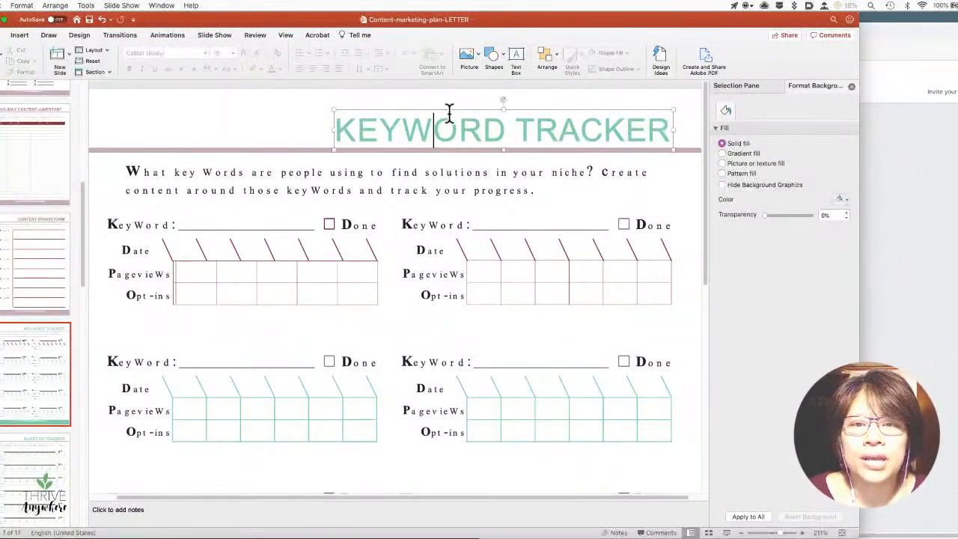
pyautogui.click(453, 110)
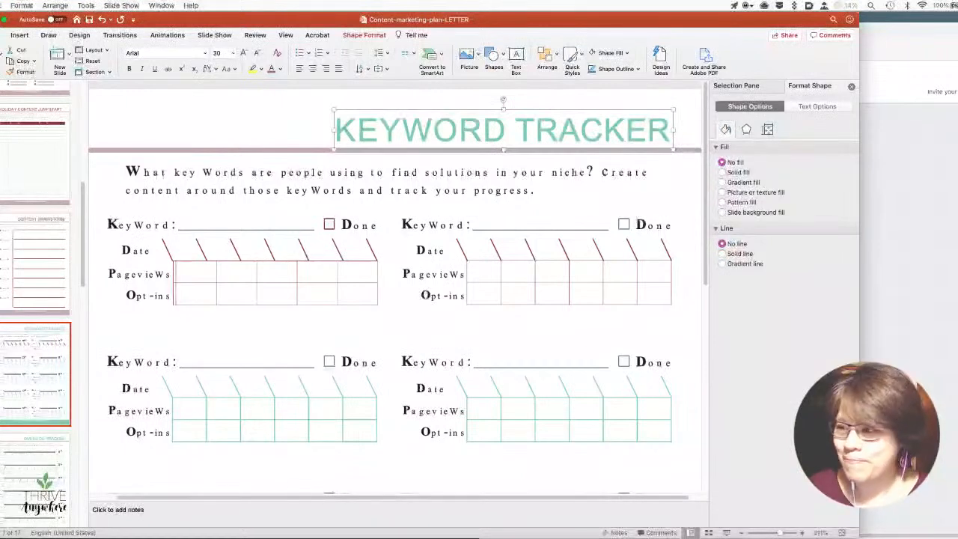
pyautogui.press('super+Tab')
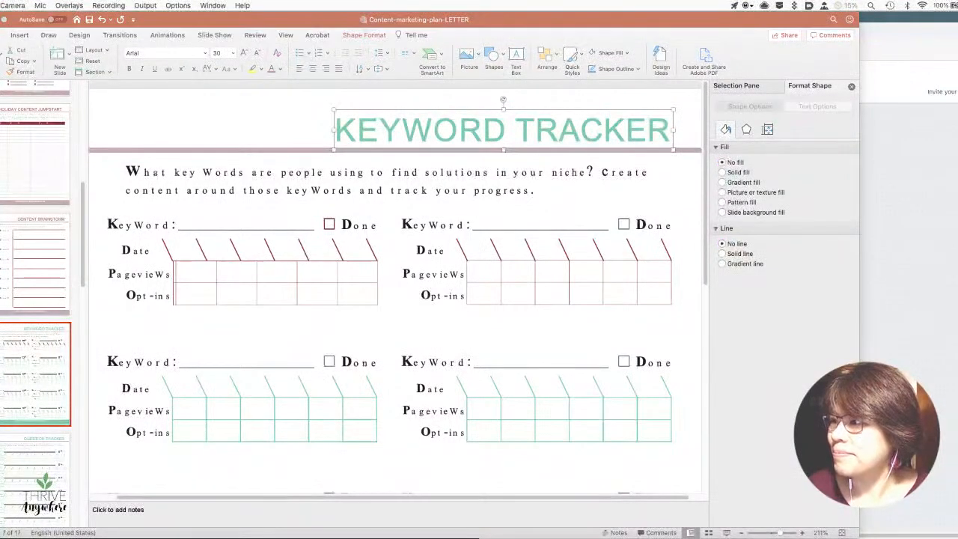